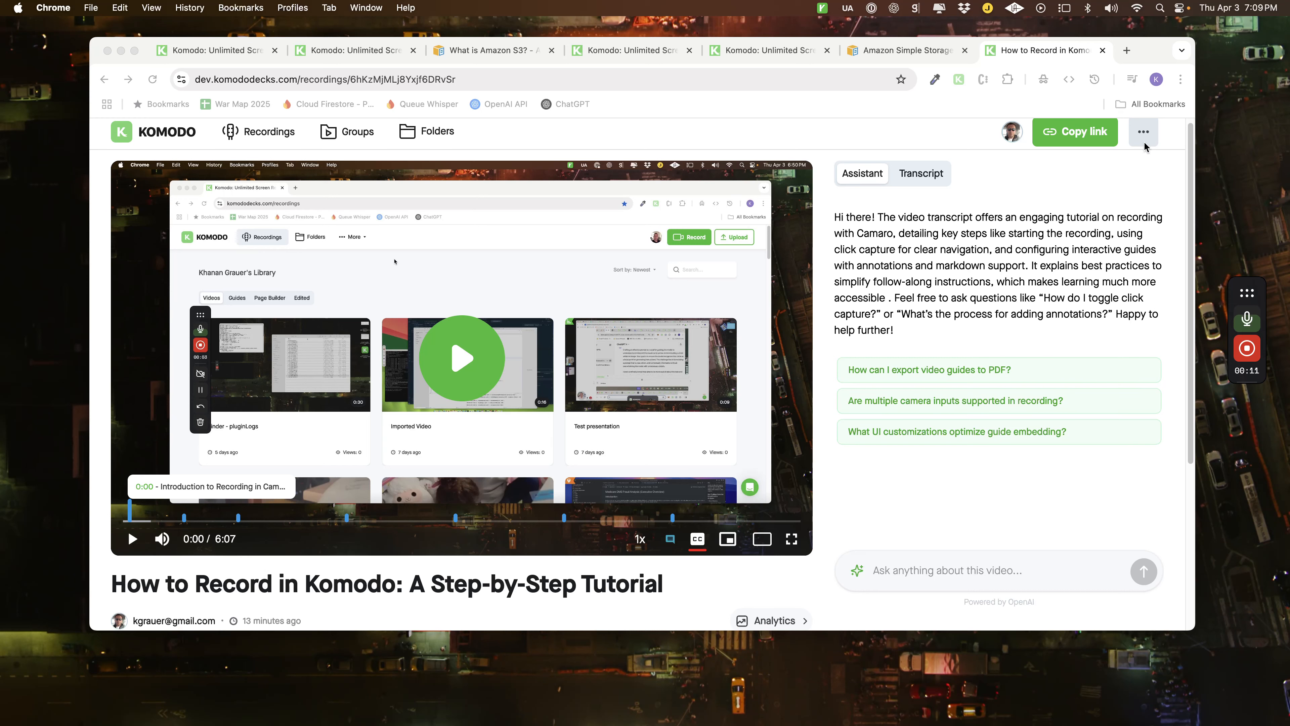
# Open the recording in the video editor, preview its first five seconds and return the playhead to the start.
pyautogui.click(1146, 136)
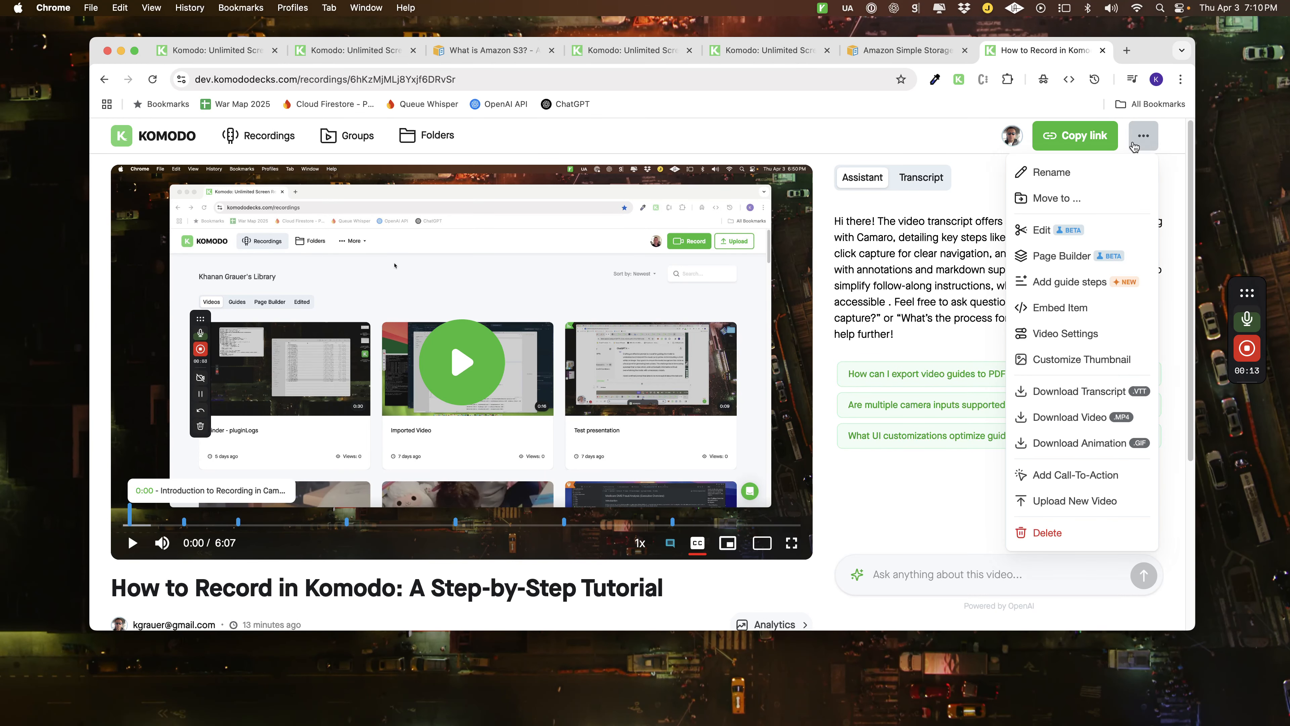
pyautogui.click(1038, 234)
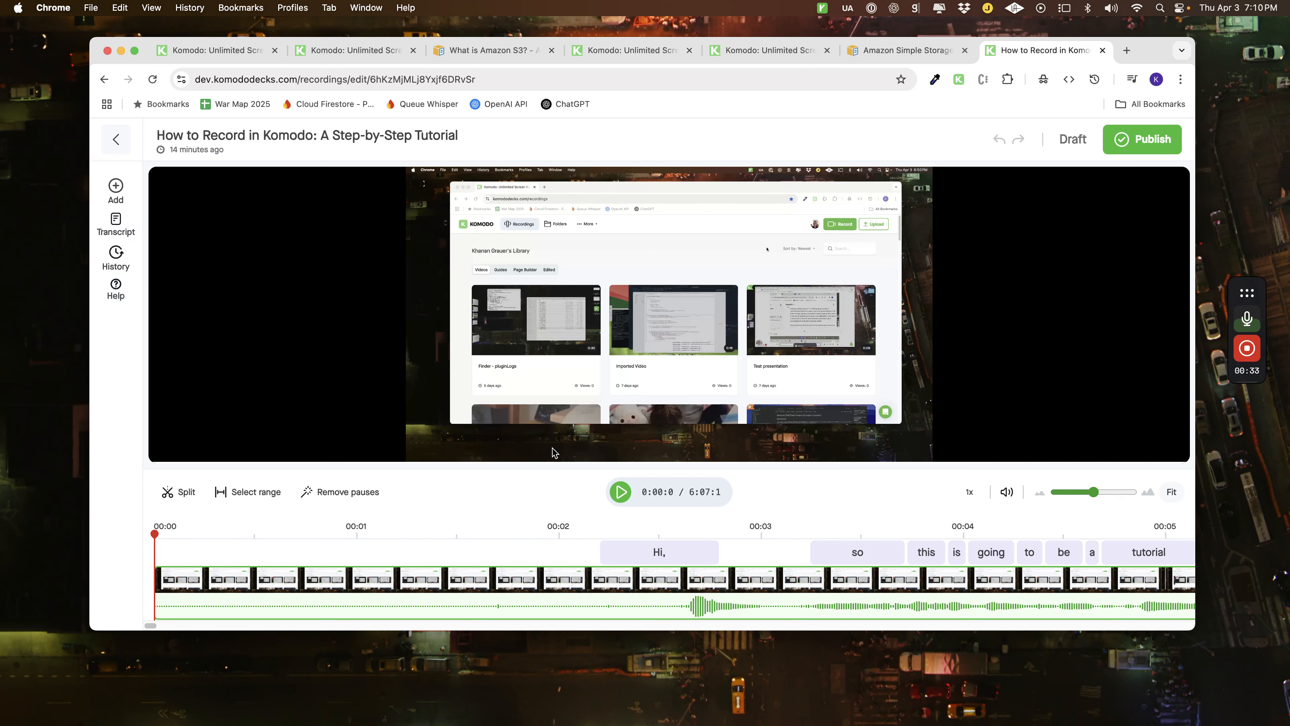
pyautogui.click(621, 491)
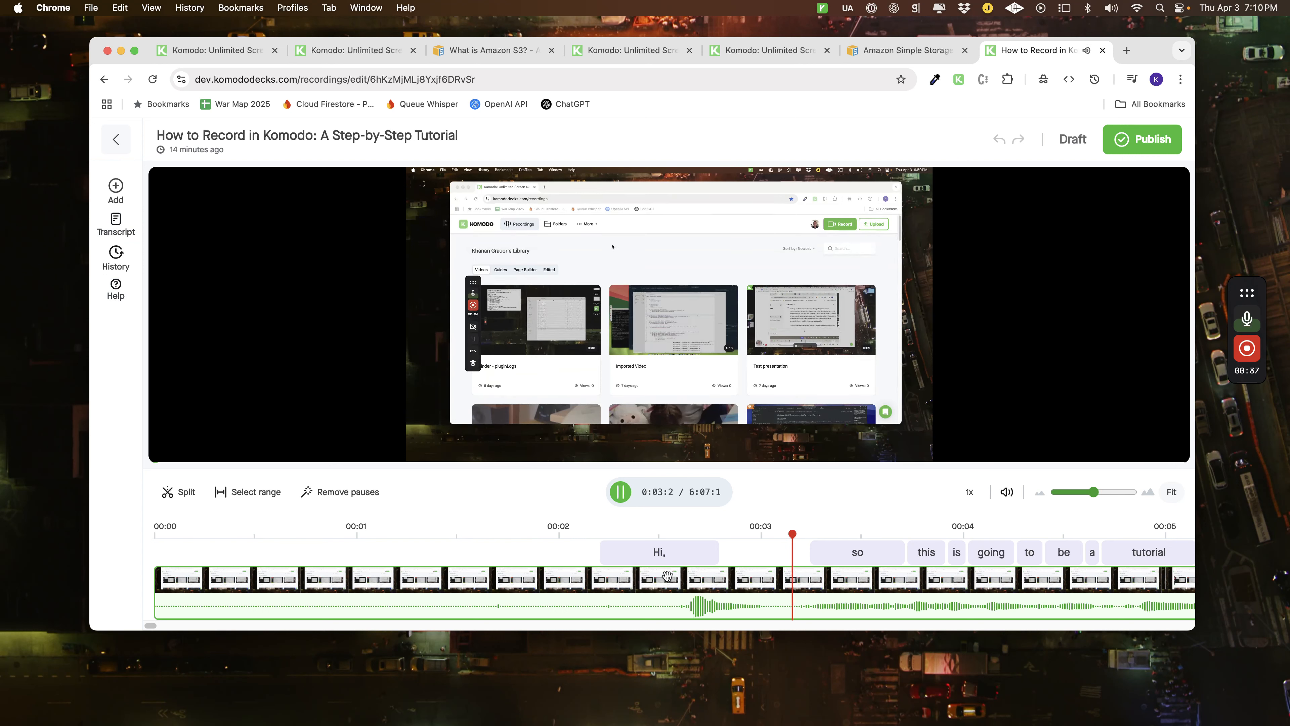
pyautogui.click(620, 493)
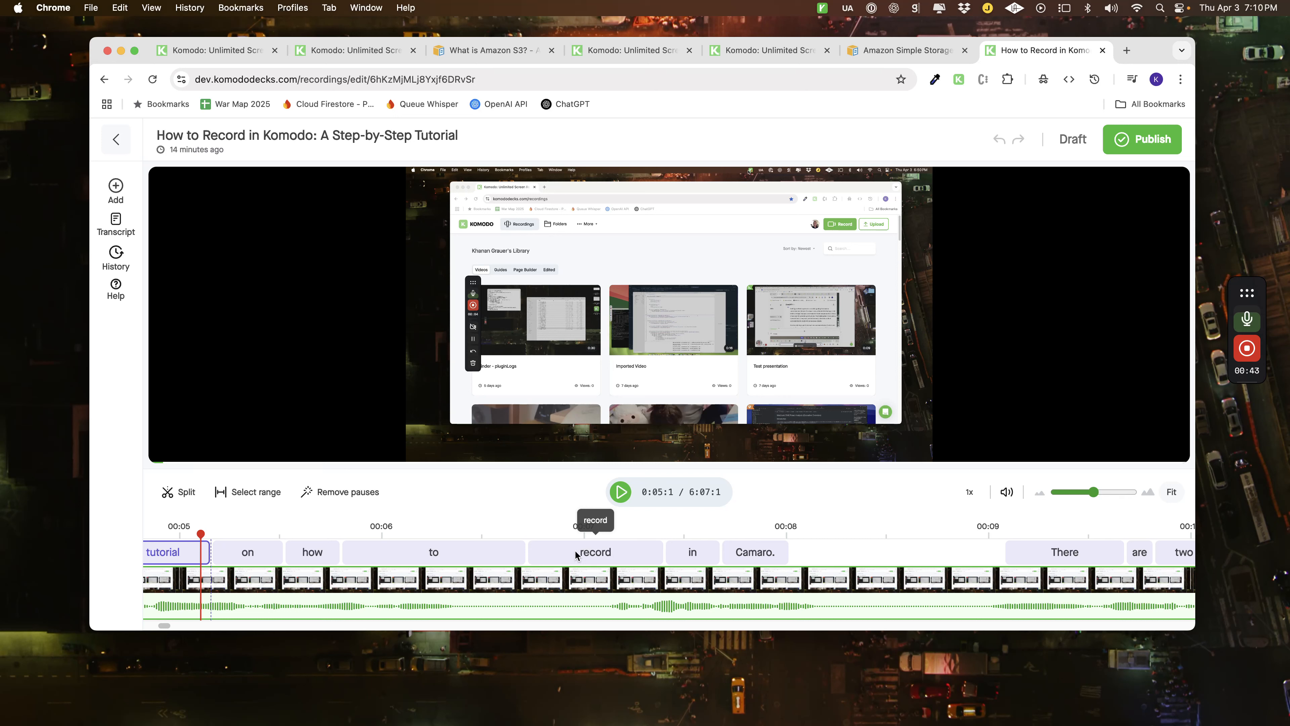
pyautogui.hscroll(-10, 426, 519)
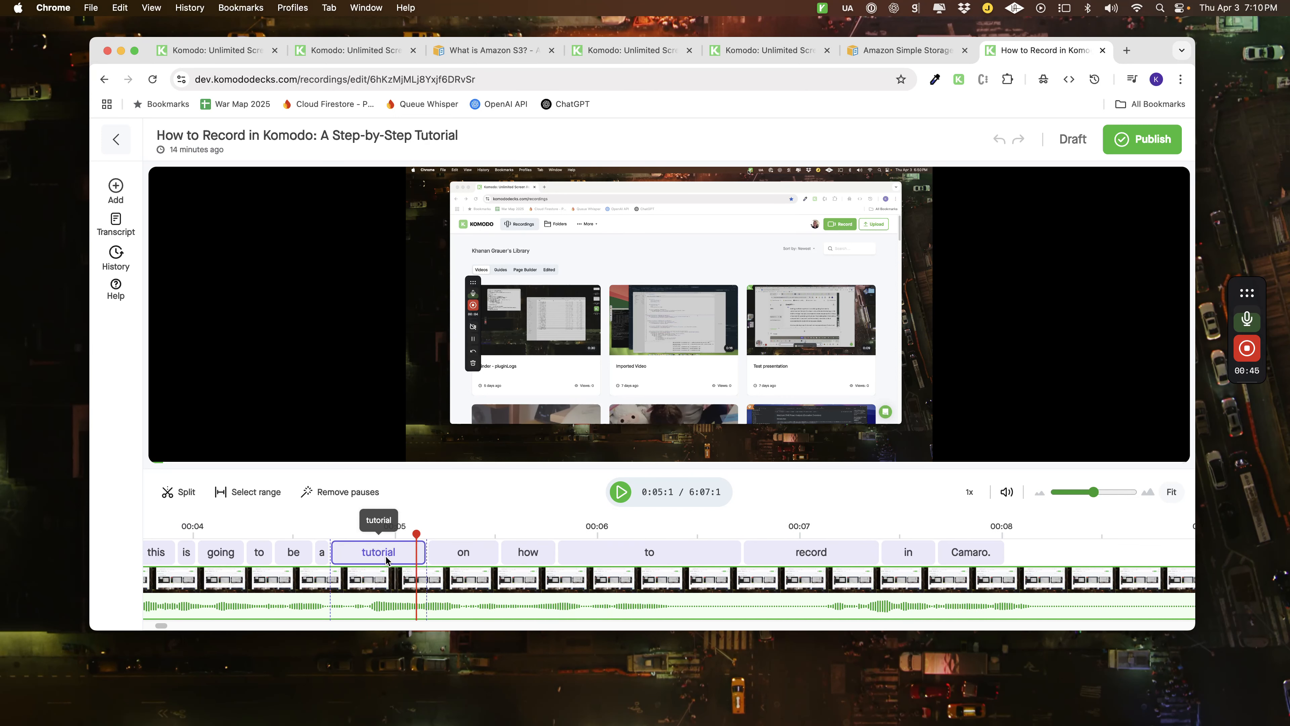
pyautogui.hscroll(-3, 390, 560)
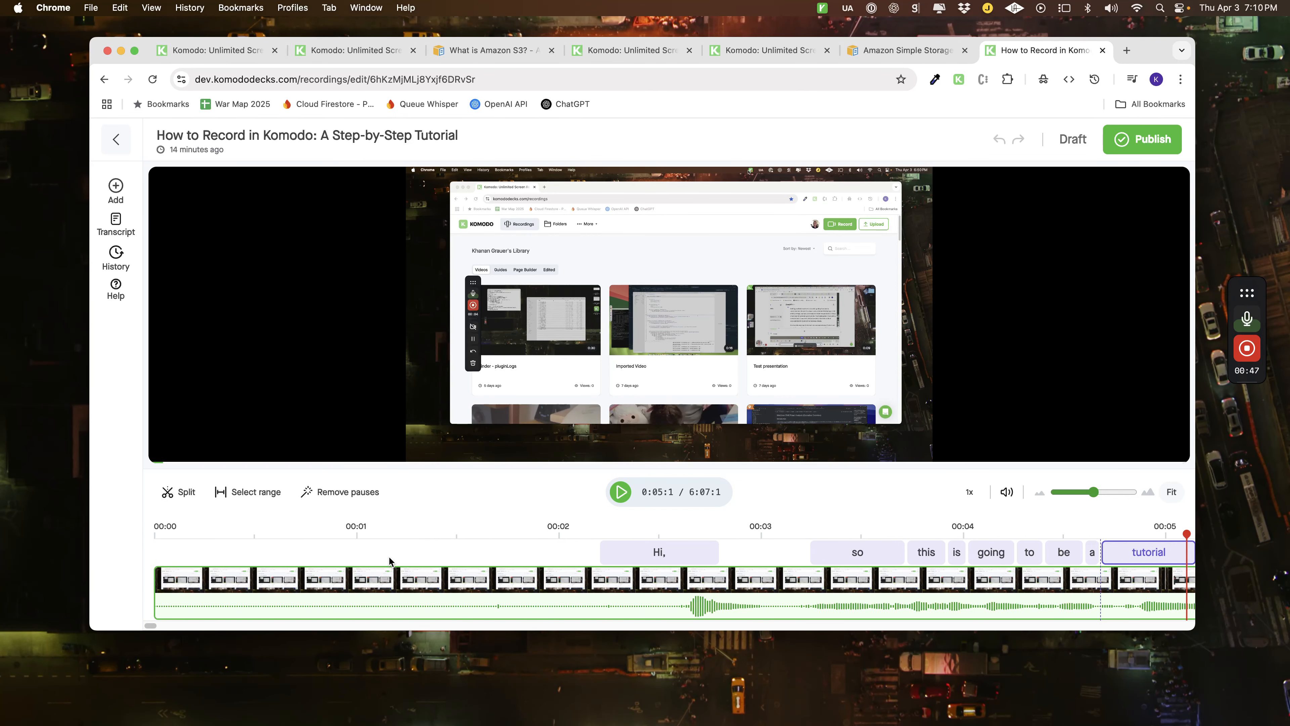
pyautogui.click(155, 549)
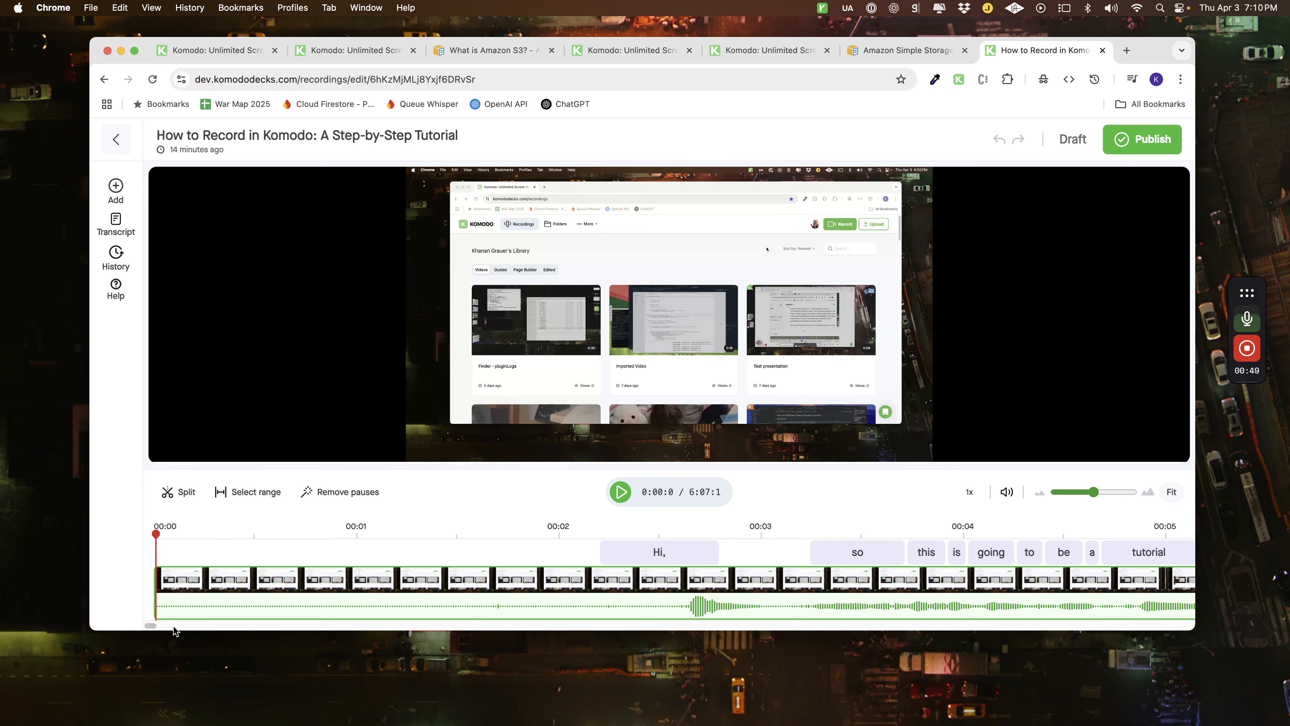
# Browse the library videos available to add as media, and close the media list.
pyautogui.click(117, 196)
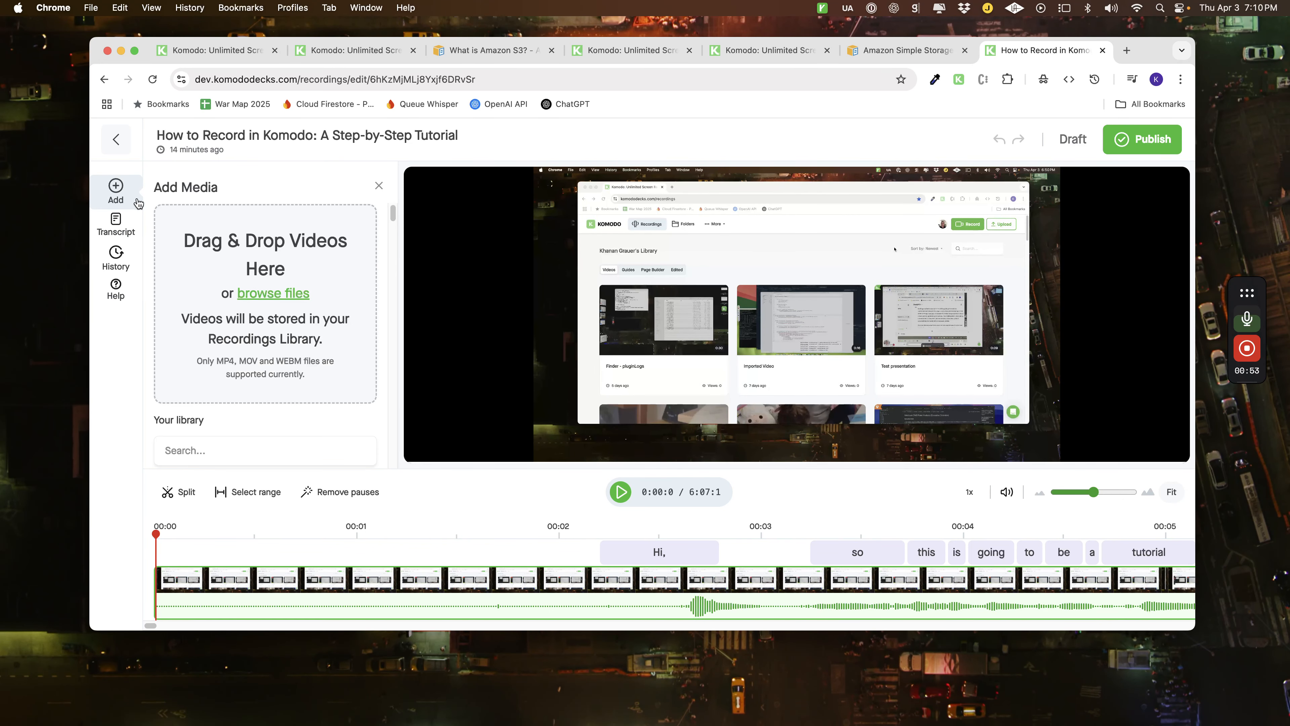
pyautogui.scroll(-5, 267, 339)
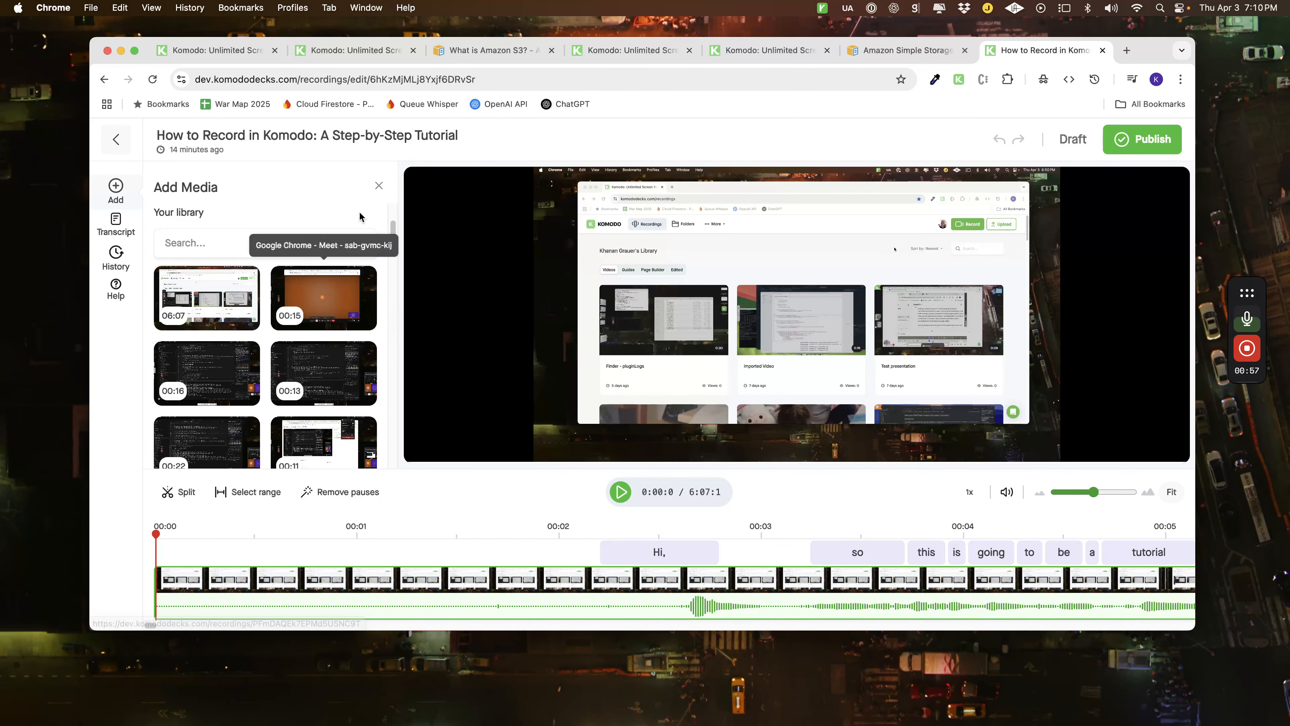
pyautogui.click(378, 185)
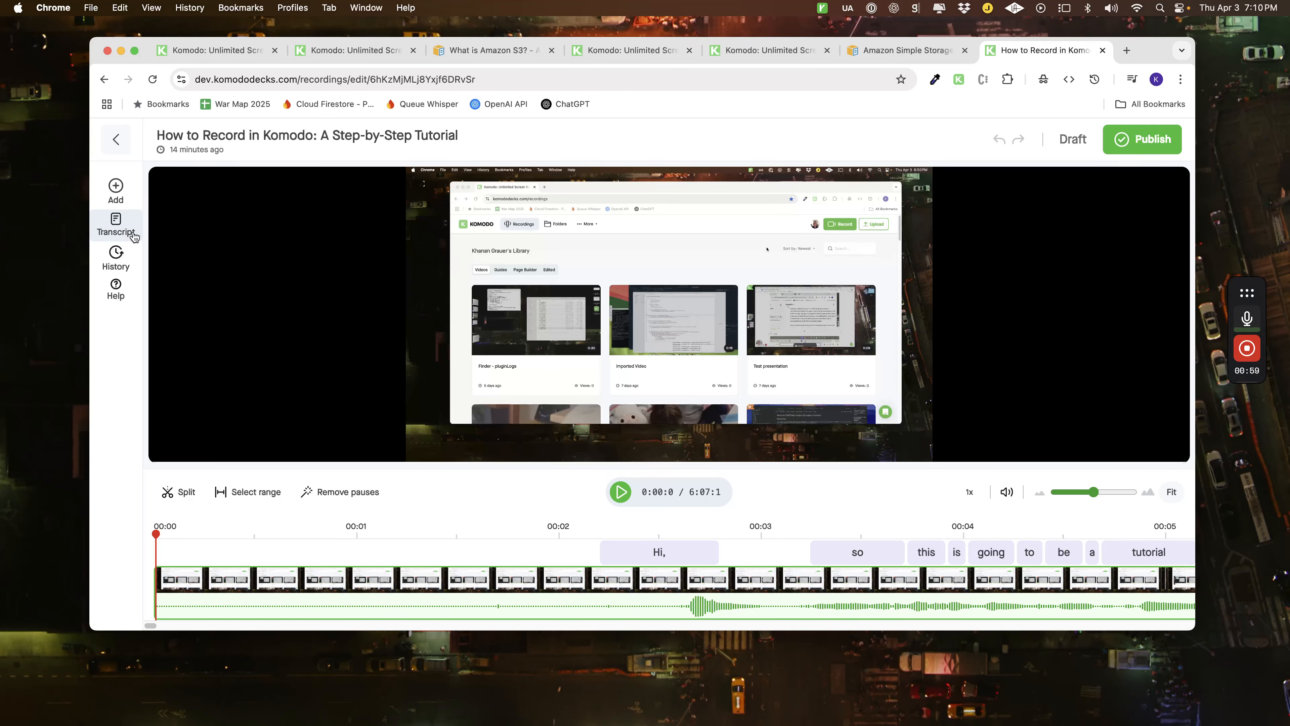
# Show the video transcript, play its opening words and correct the misheard word "Camaro." to "Komodo".
pyautogui.click(122, 227)
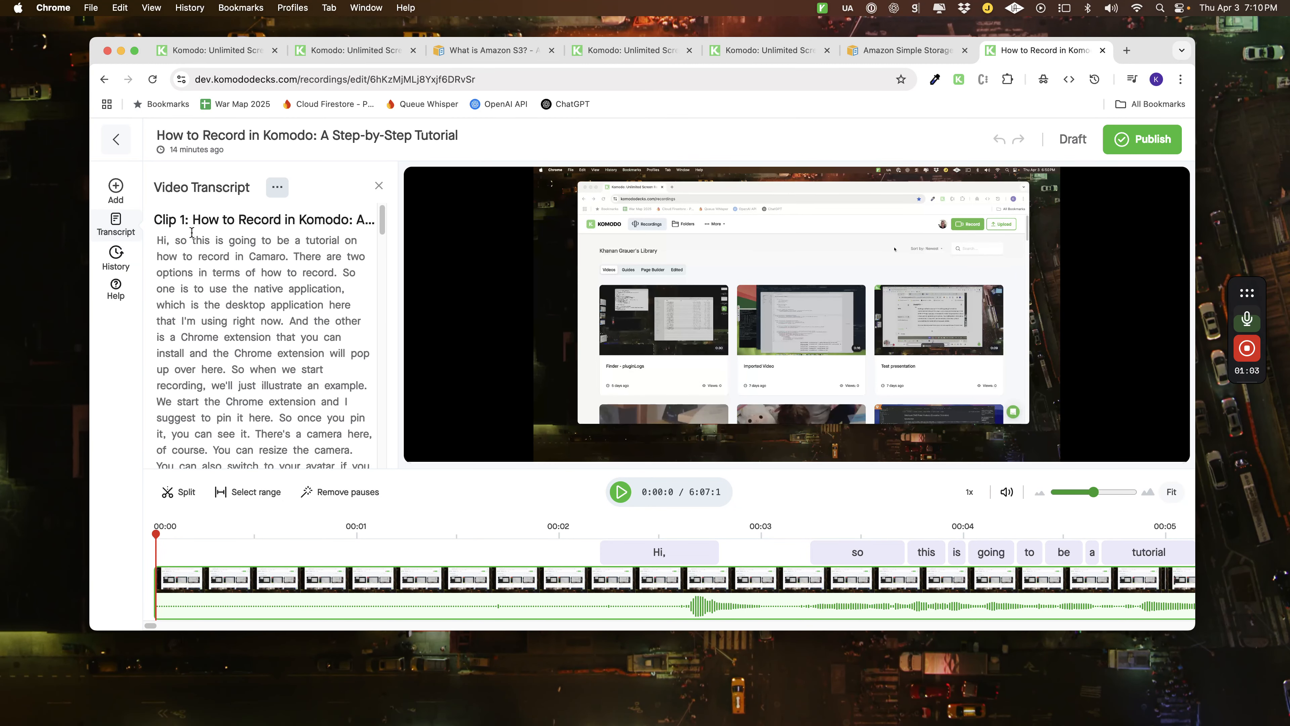
pyautogui.click(628, 499)
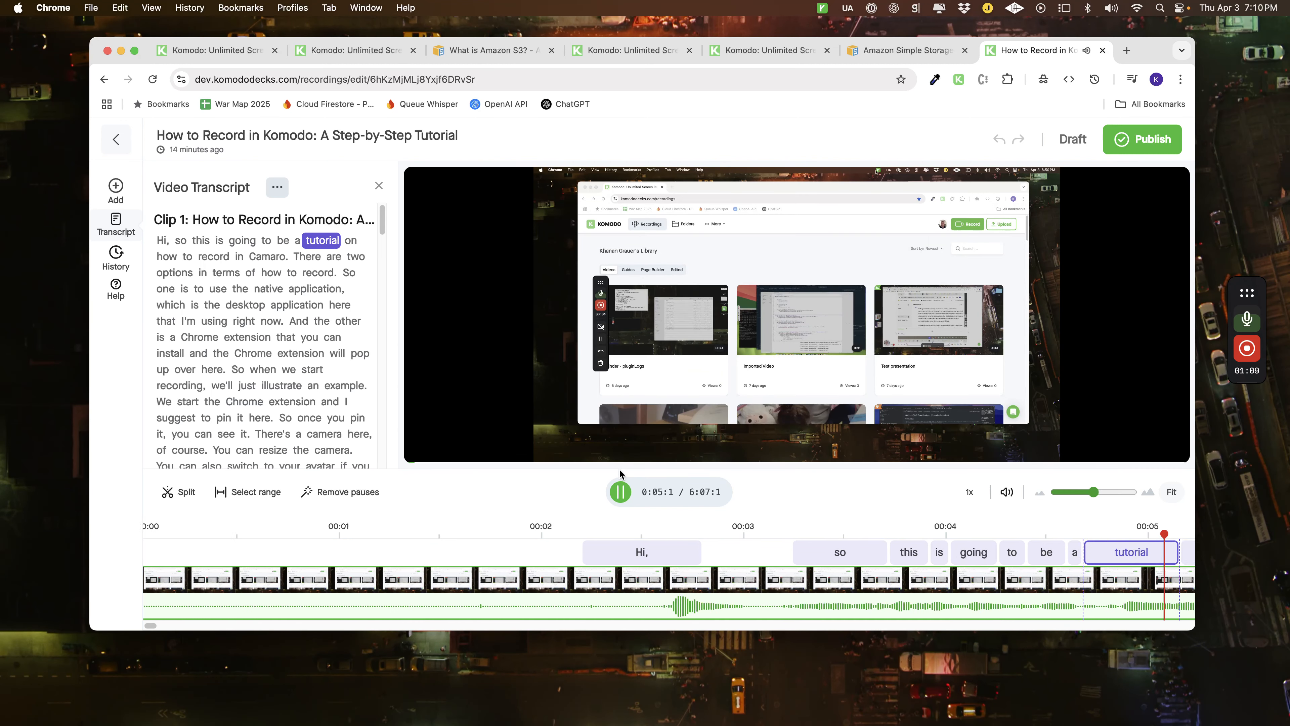
pyautogui.click(622, 498)
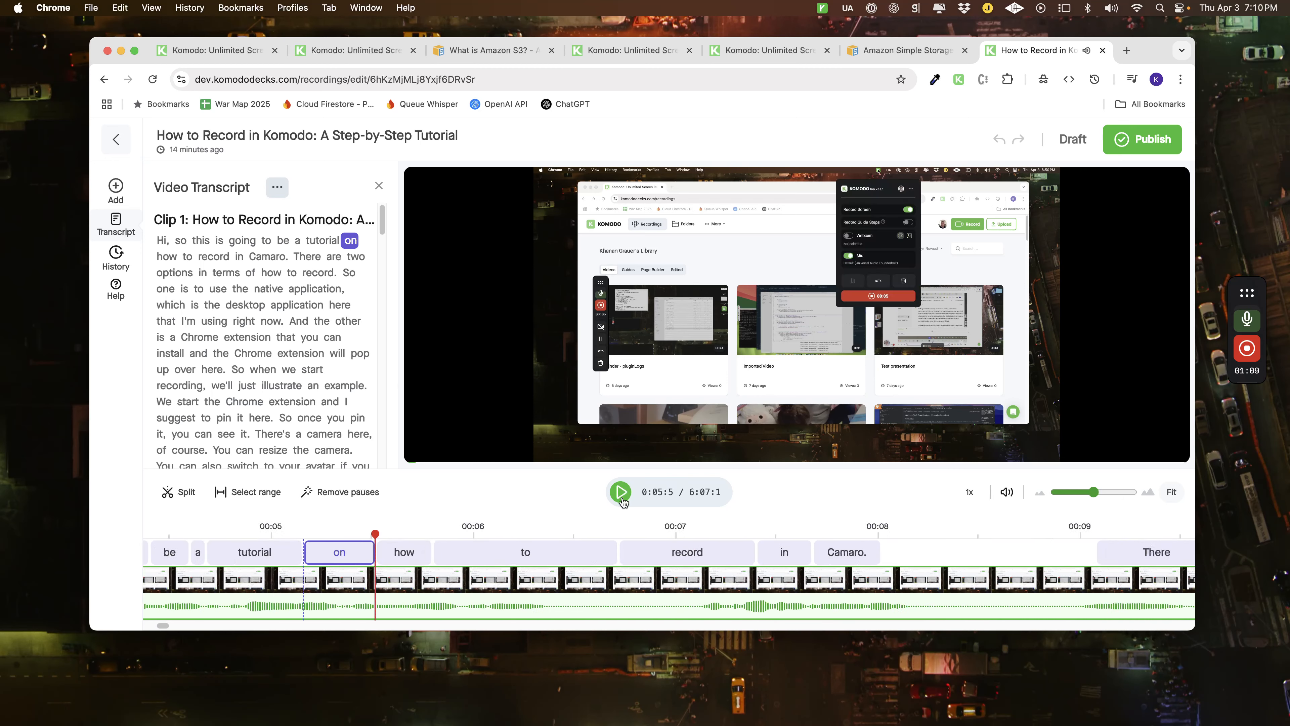
pyautogui.doubleClick(251, 256)
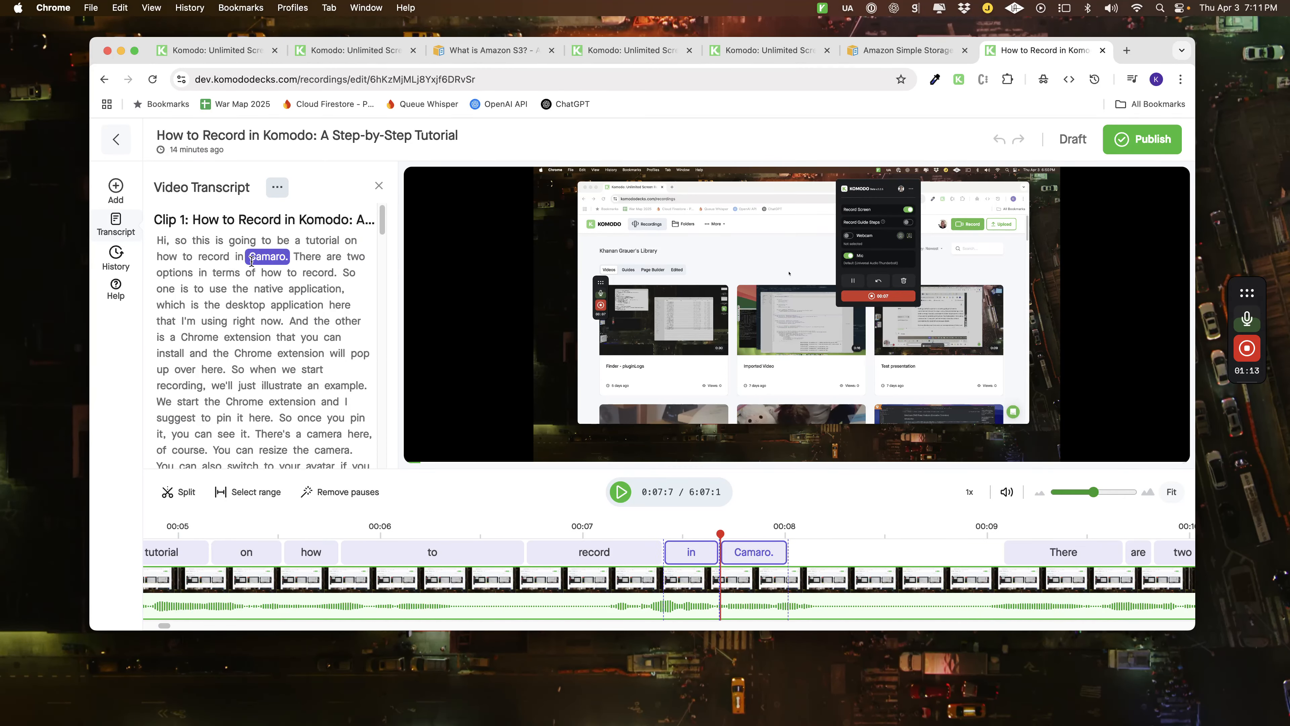
pyautogui.rightClick(264, 258)
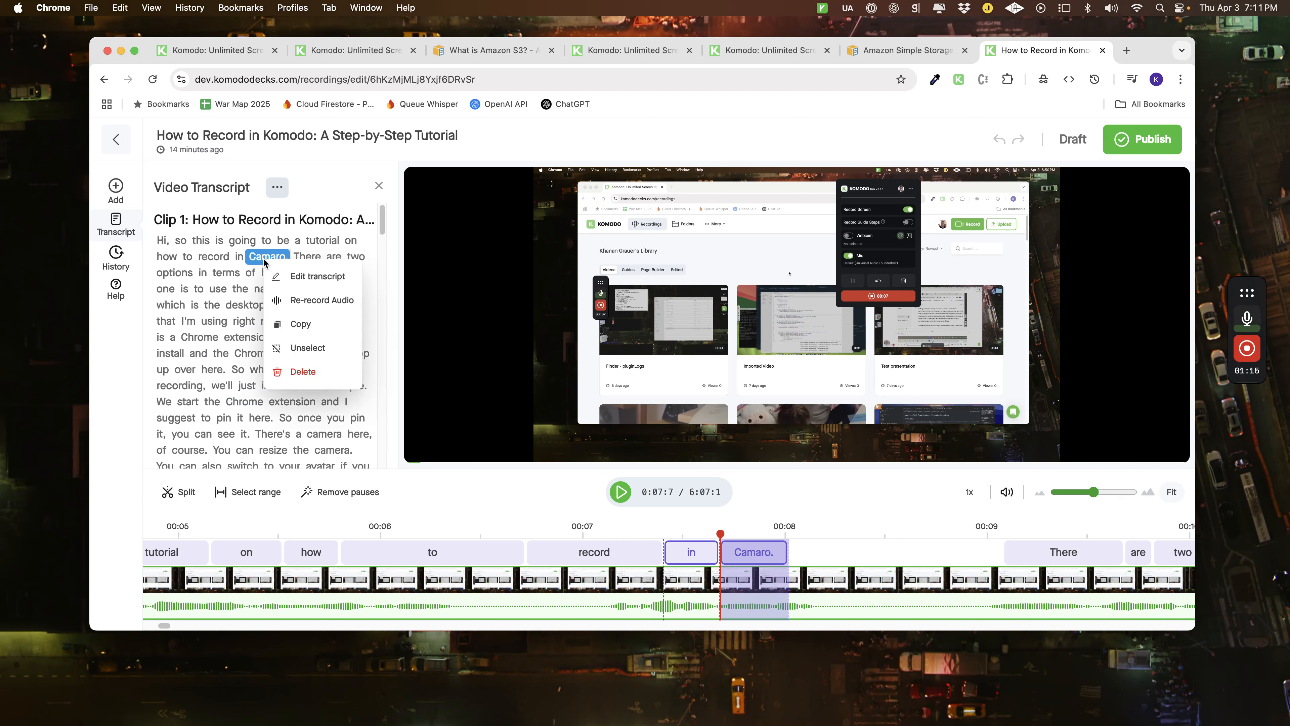
pyautogui.click(311, 276)
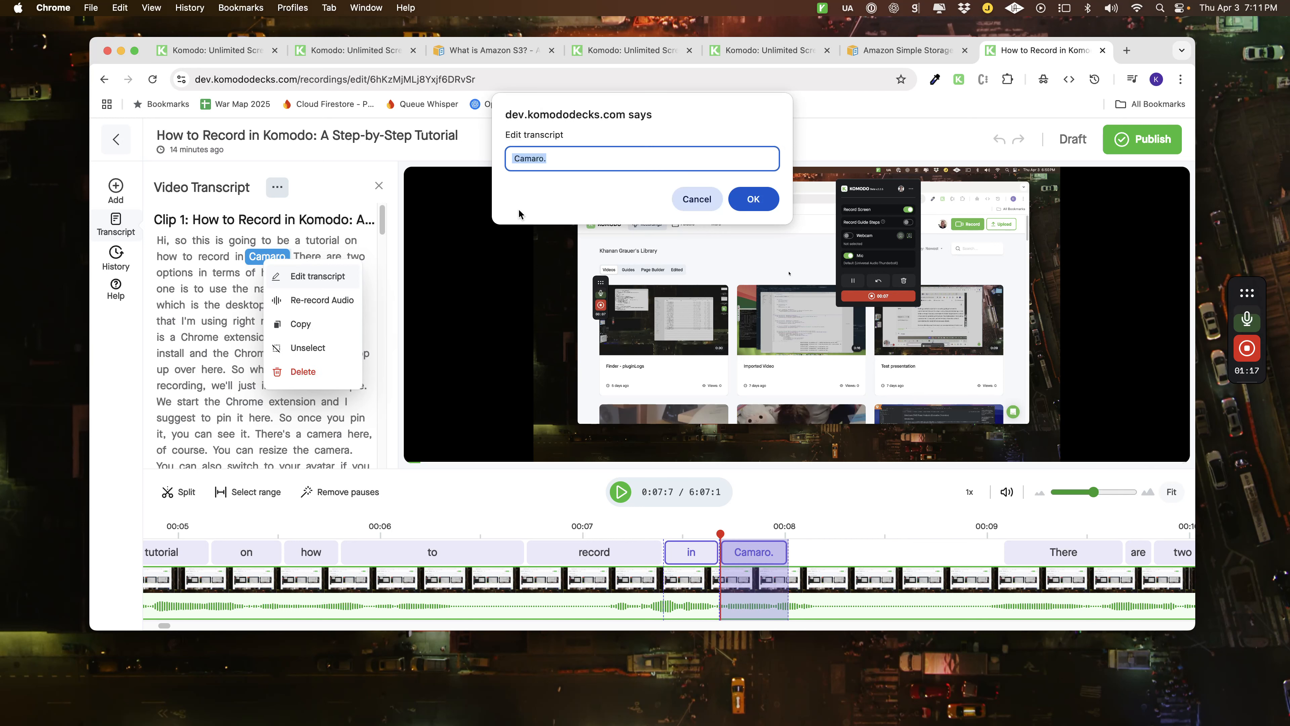
pyautogui.write('Komodo')
pyautogui.click(759, 202)
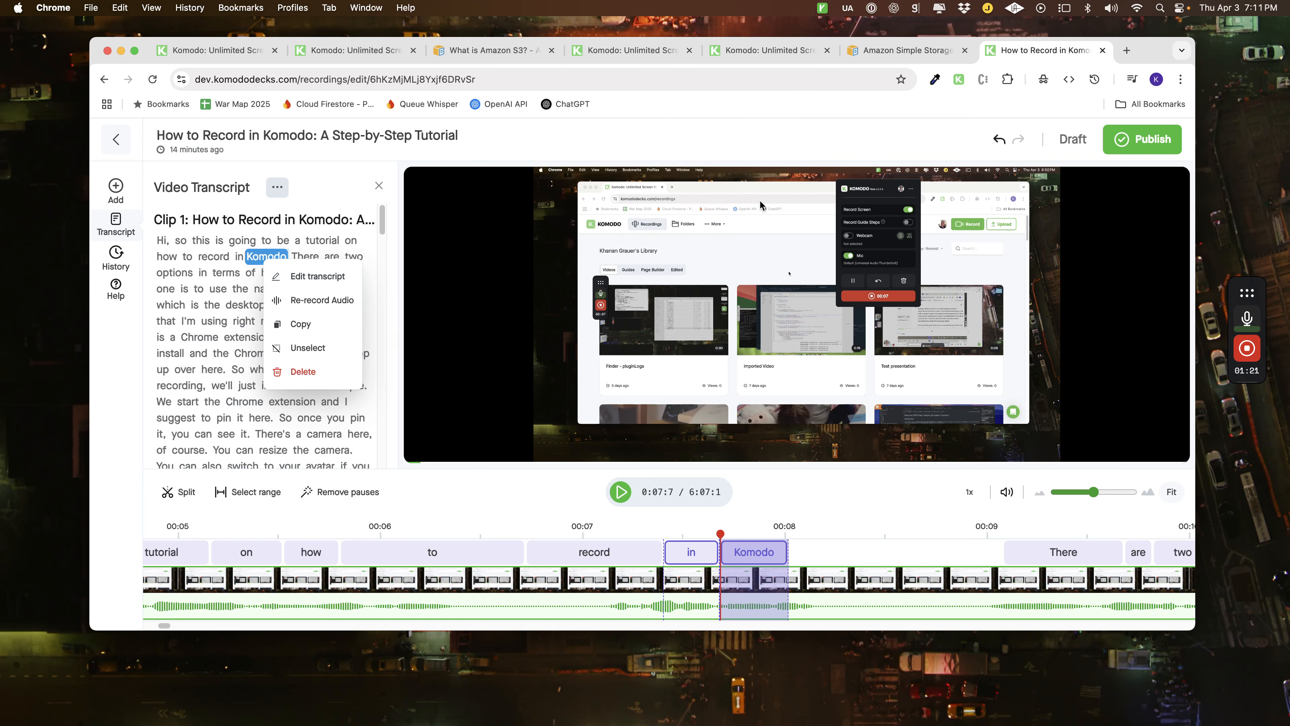
pyautogui.click(249, 255)
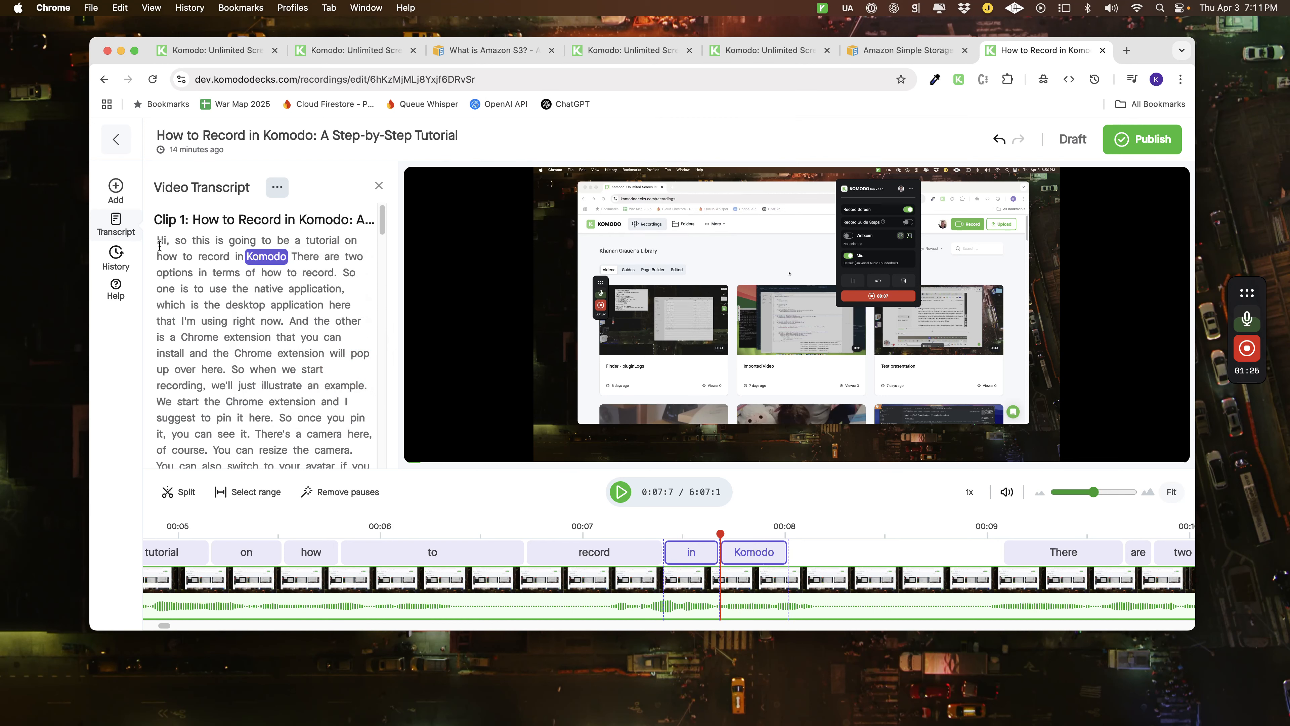
# Open the transcript passage from "Hi, so this is" through "how to record." for editing, and cancel the edit.
pyautogui.moveTo(157, 242)
pyautogui.mouseDown()
pyautogui.moveTo(289, 258)
pyautogui.moveTo(274, 272)
pyautogui.moveTo(338, 270)
pyautogui.mouseUp()
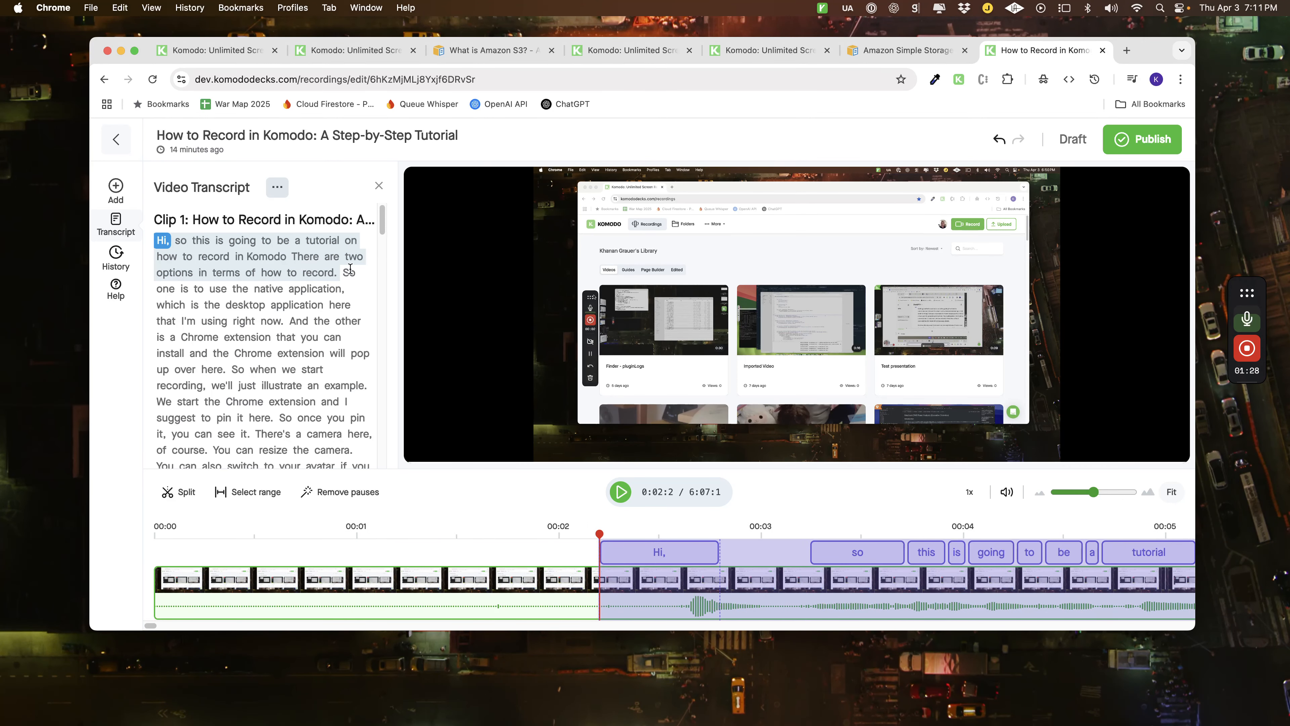
pyautogui.hscroll(10, 1042, 569)
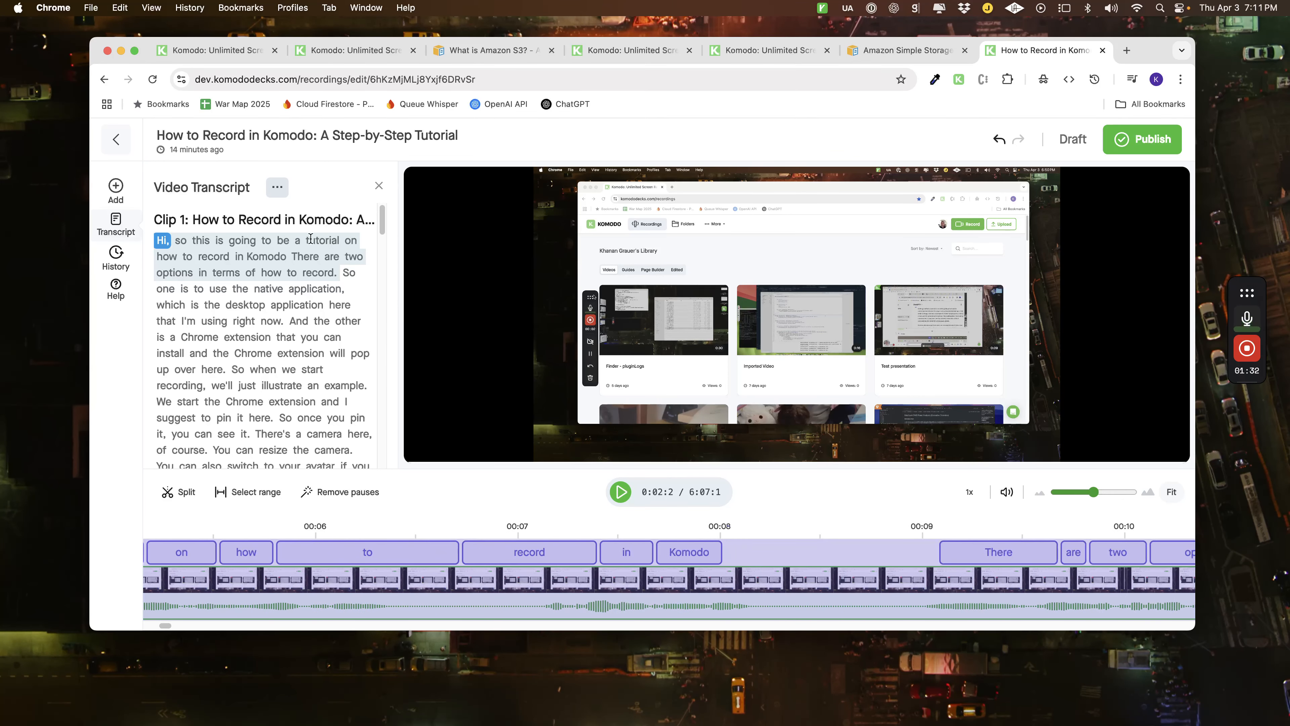
pyautogui.rightClick(249, 255)
pyautogui.click(304, 269)
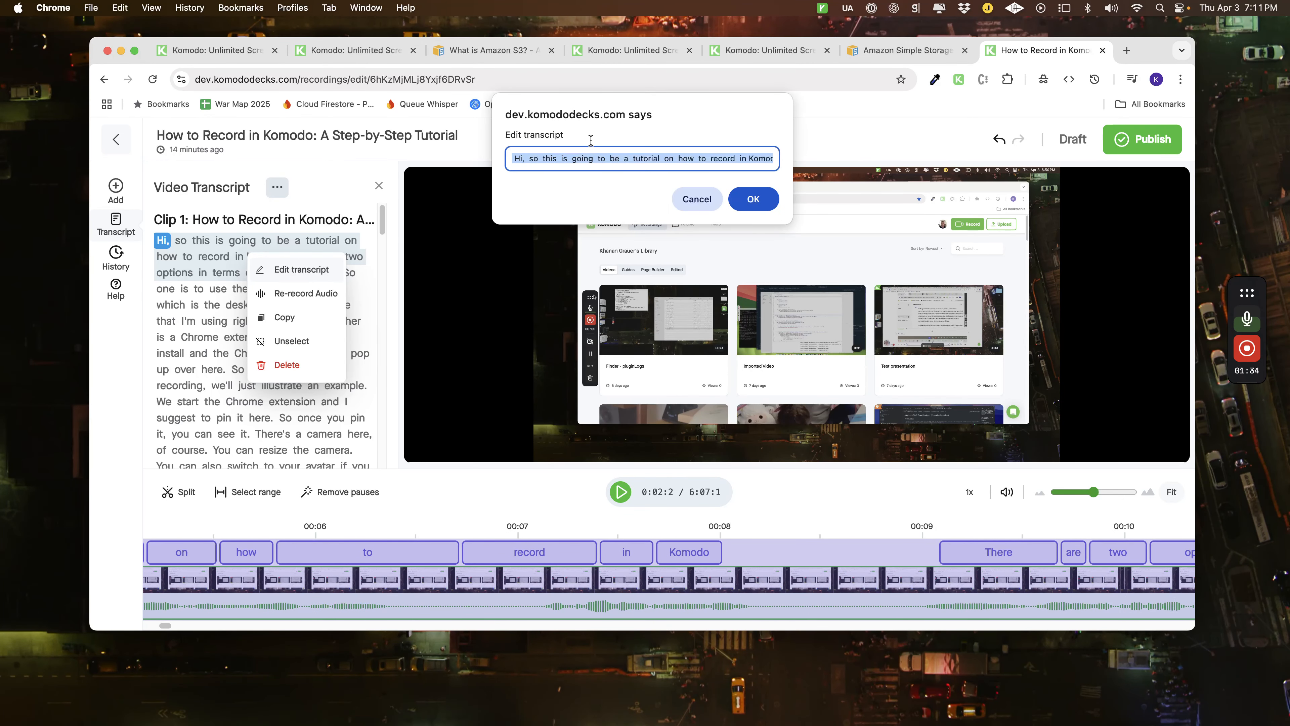
pyautogui.click(686, 200)
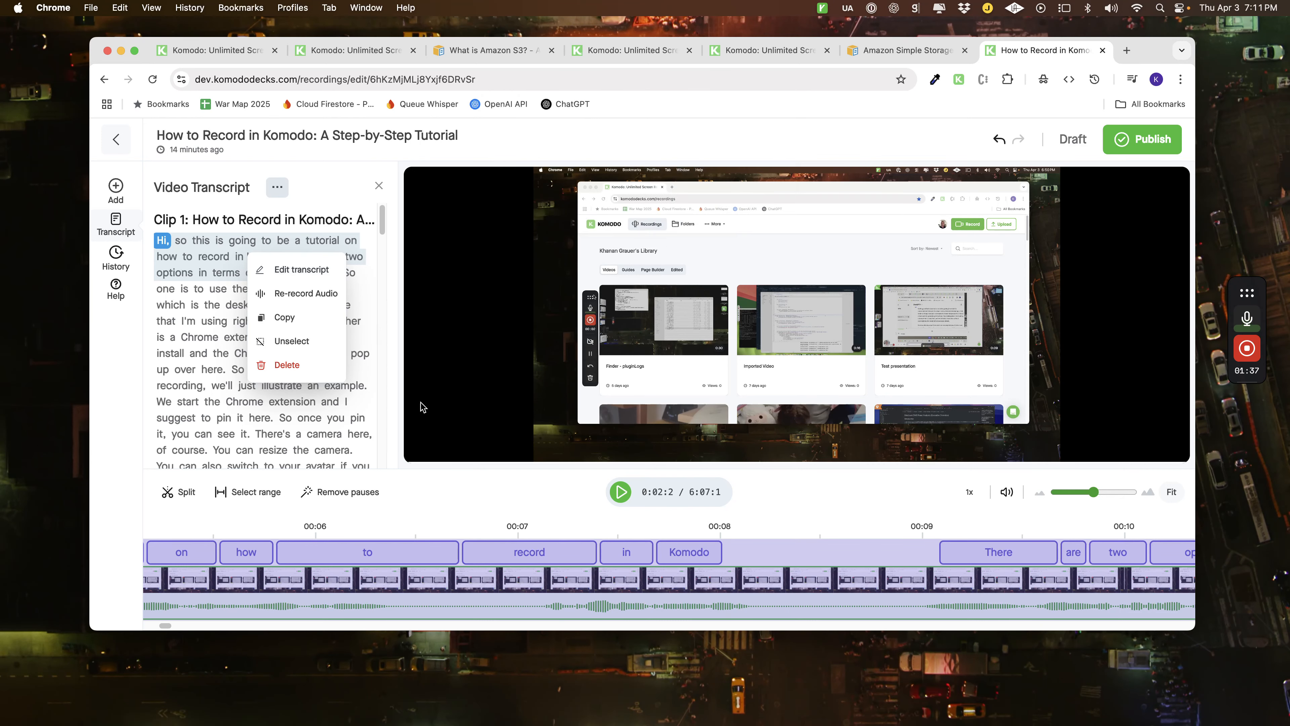
pyautogui.click(201, 244)
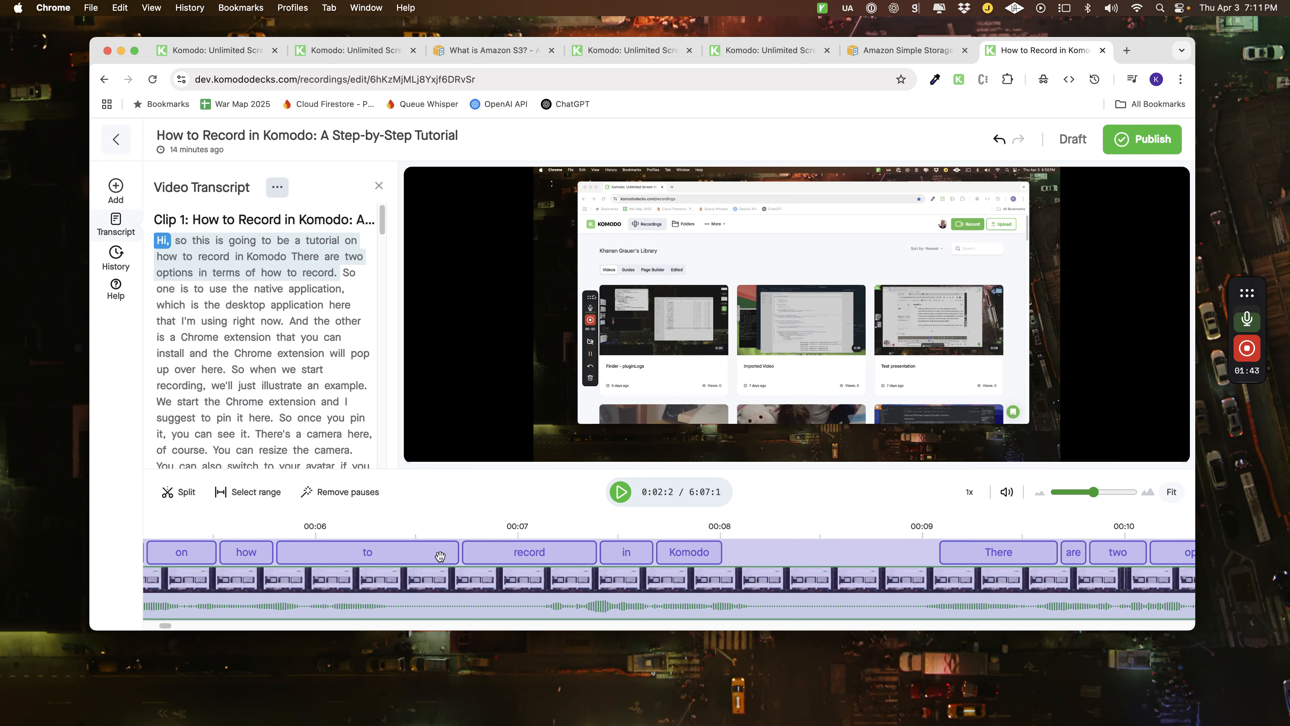
# Select the transcript sentence "There are two options in terms of how to record." and view the actions available for its timeline range.
pyautogui.hscroll(-10, 644, 562)
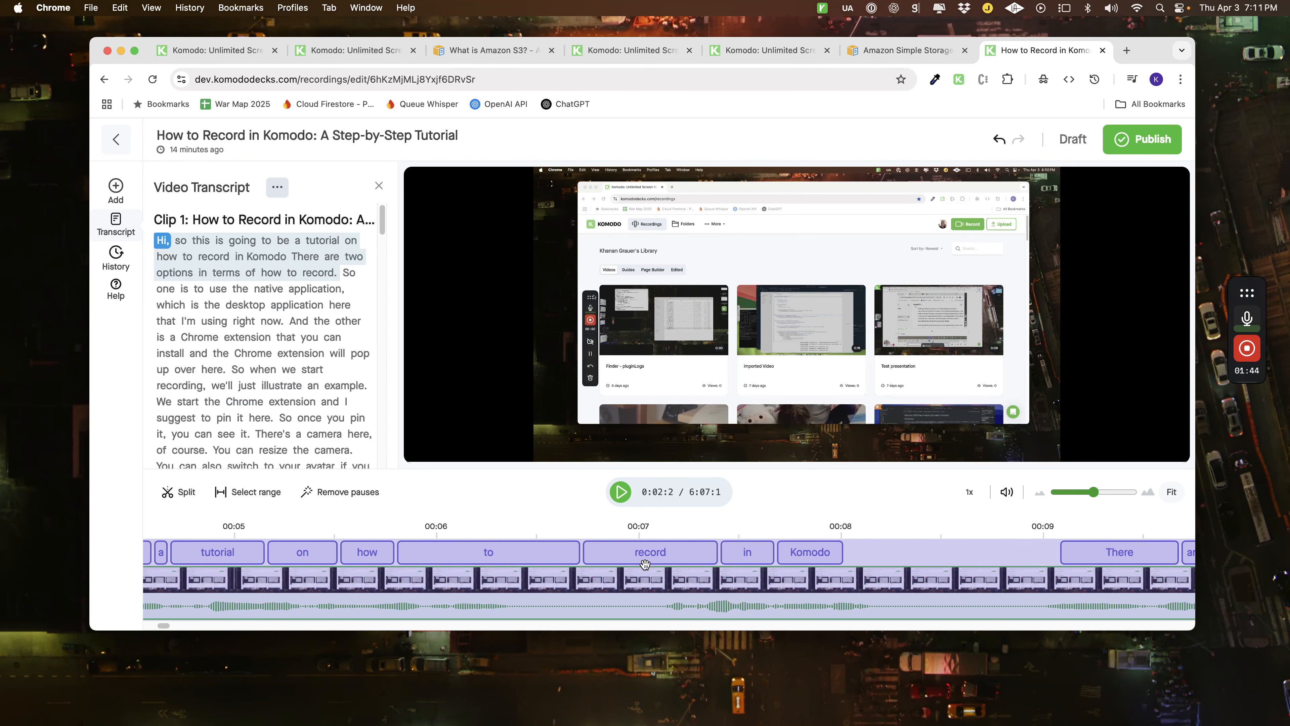
pyautogui.click(257, 275)
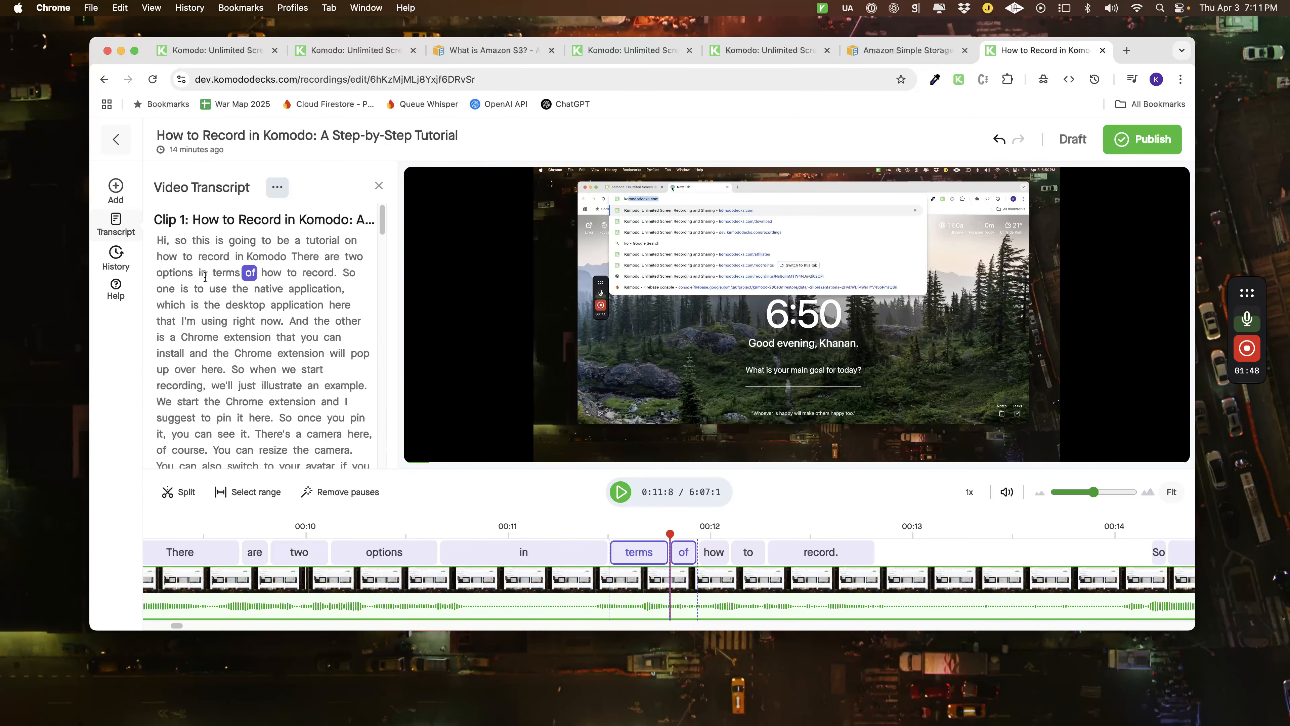
pyautogui.moveTo(291, 258); pyautogui.dragTo(337, 272)
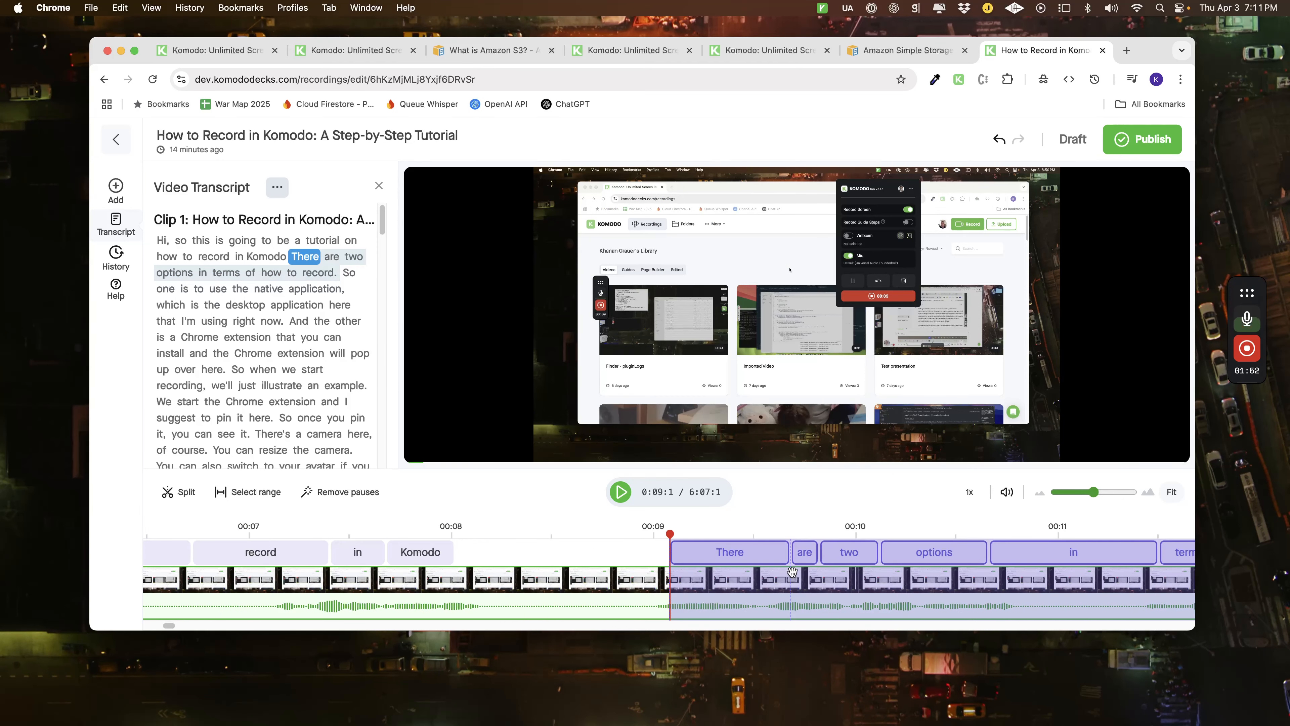
pyautogui.click(774, 550)
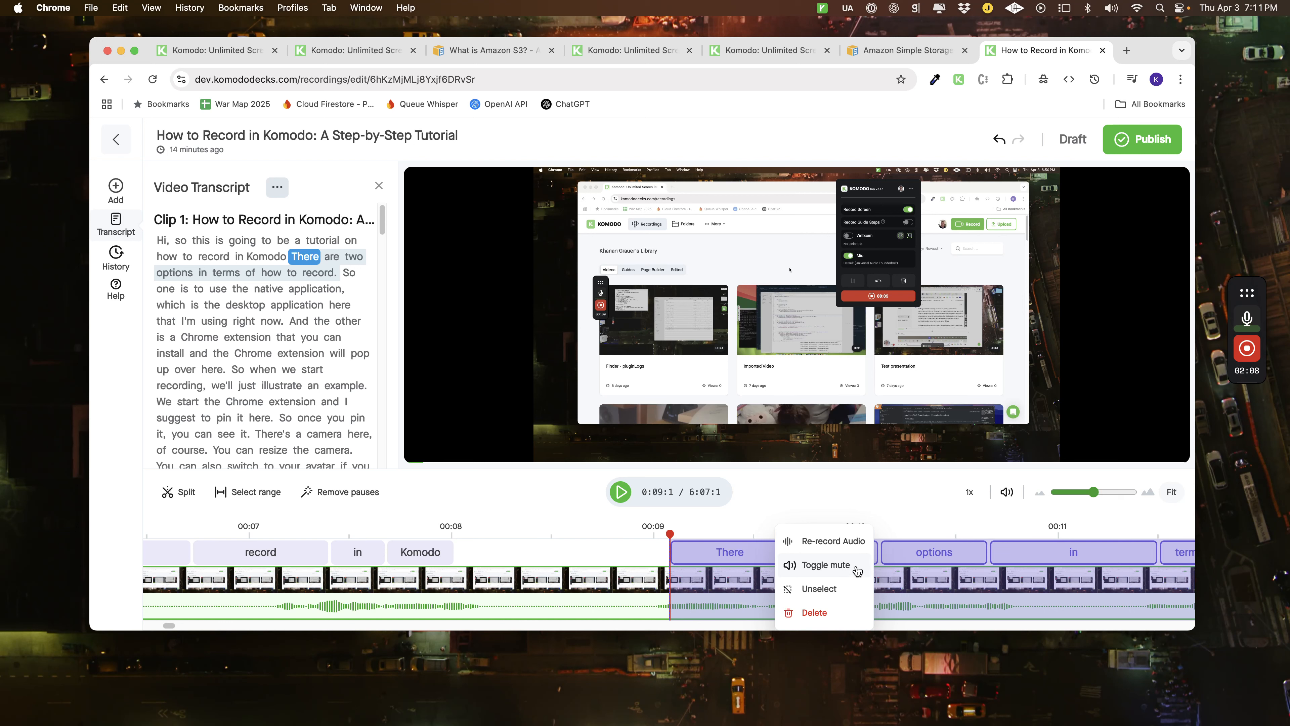
pyautogui.click(641, 546)
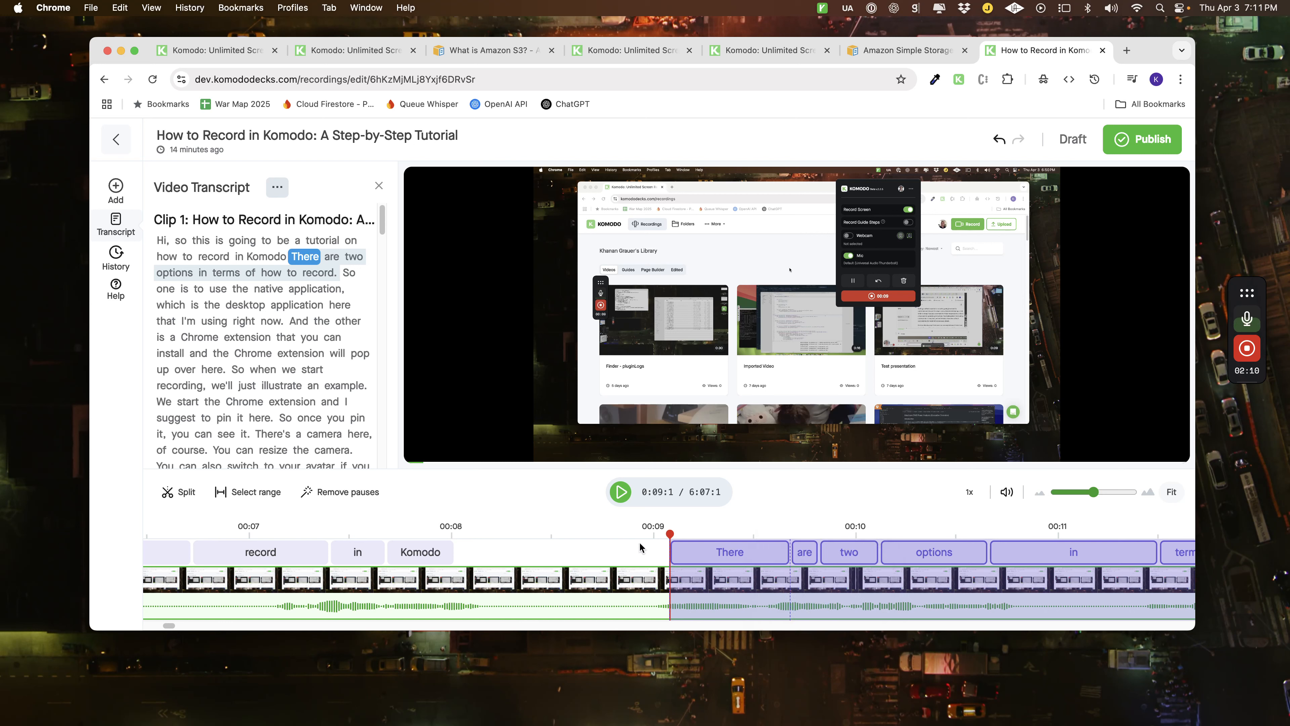
# Zoom the timeline out to the whole recording and move the playhead to about 2:05.
pyautogui.click(741, 530)
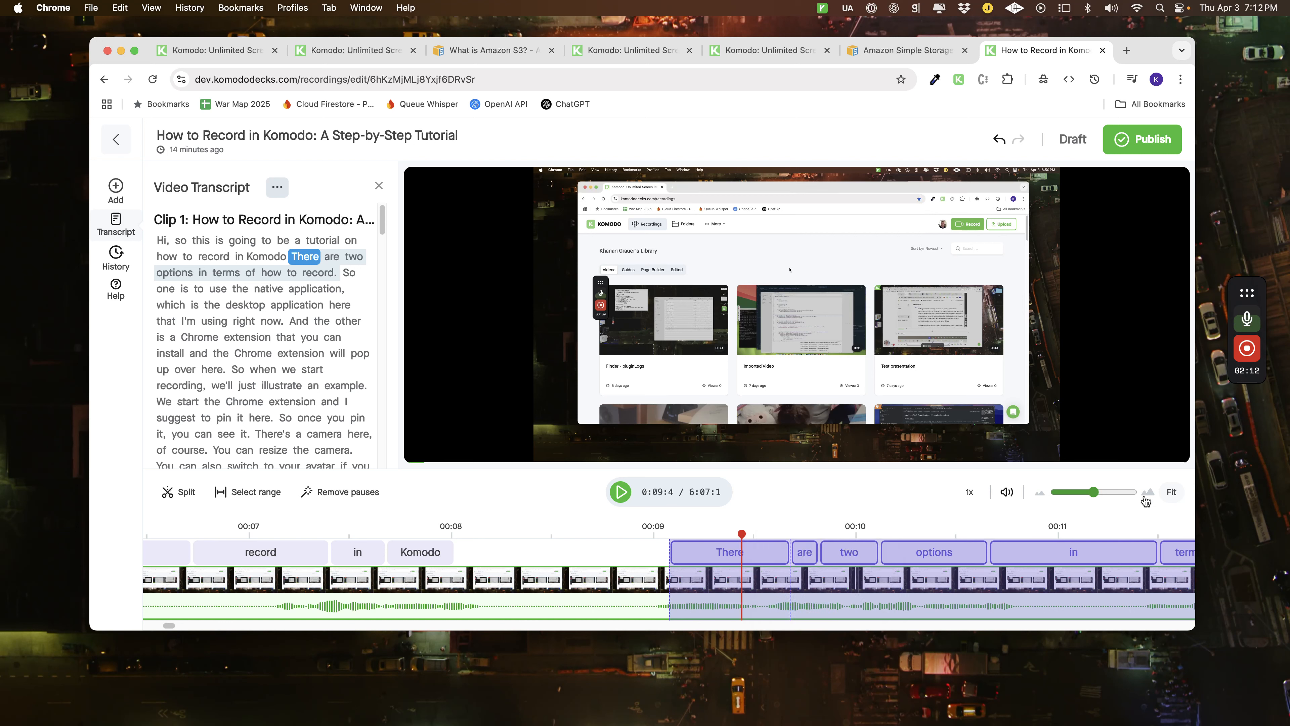
pyautogui.moveTo(1094, 491); pyautogui.dragTo(1054, 497)
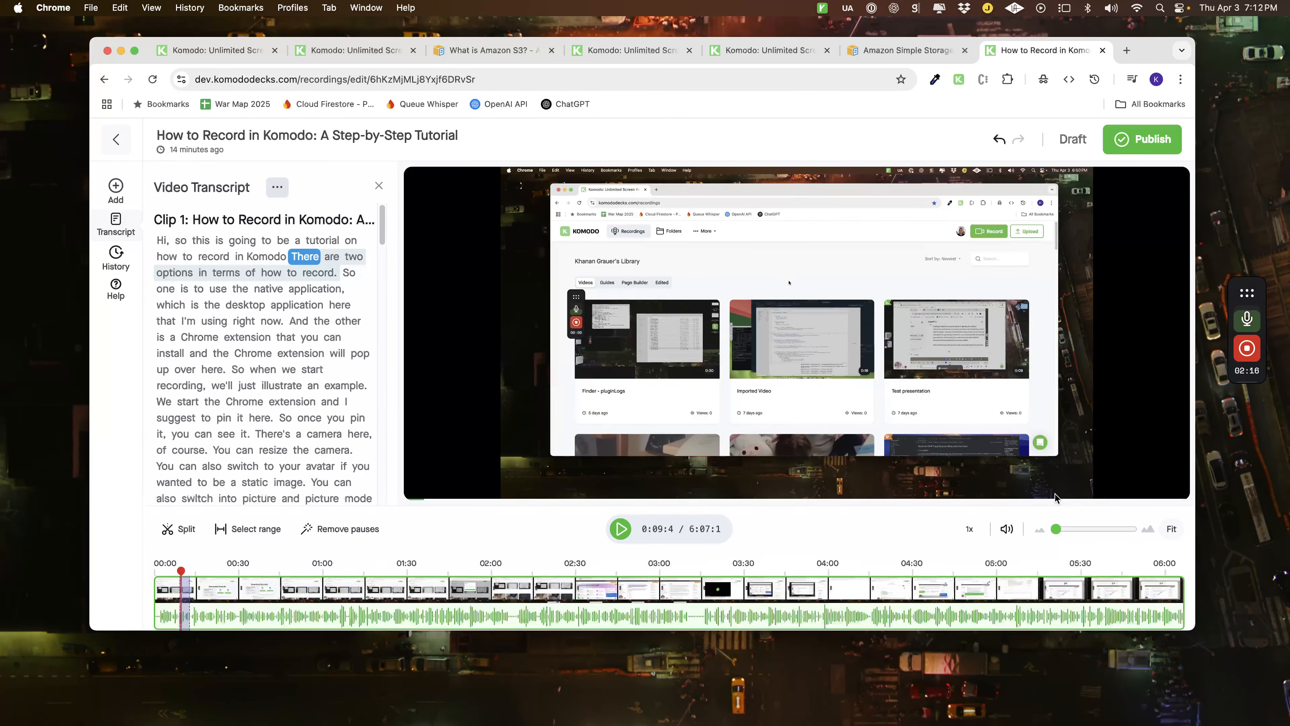
pyautogui.click(603, 589)
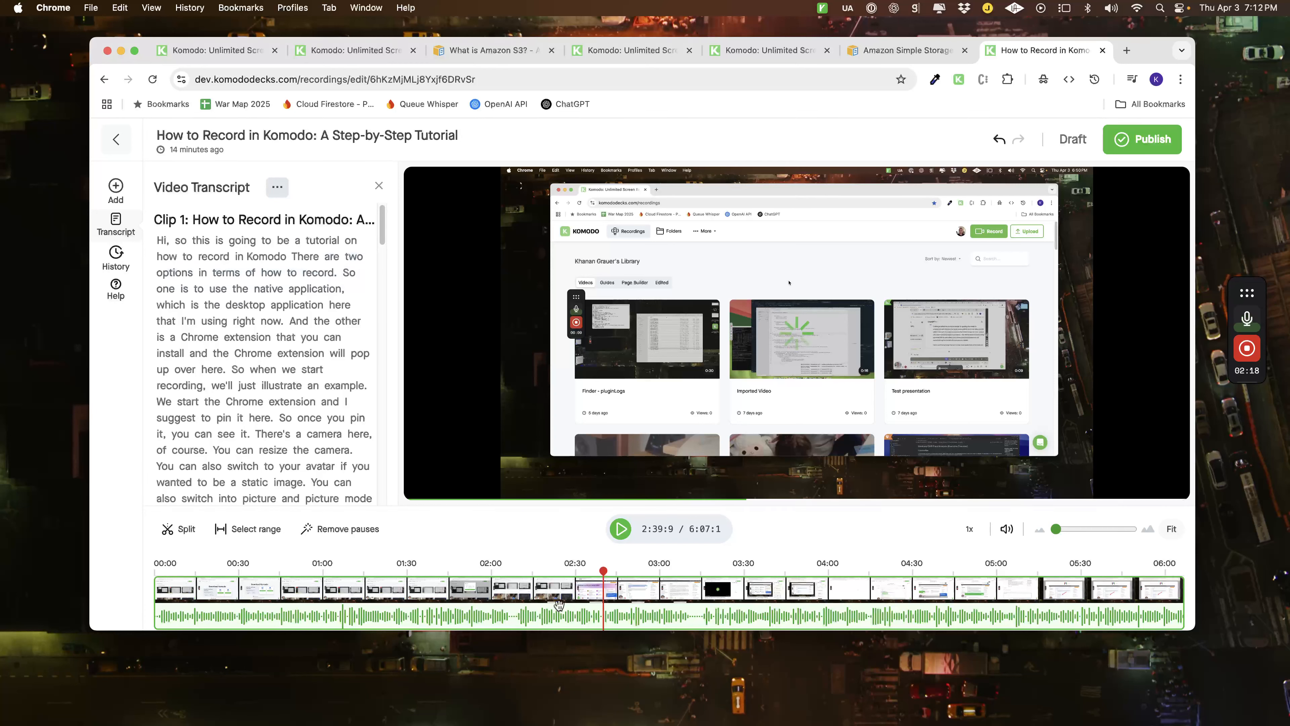
pyautogui.click(506, 603)
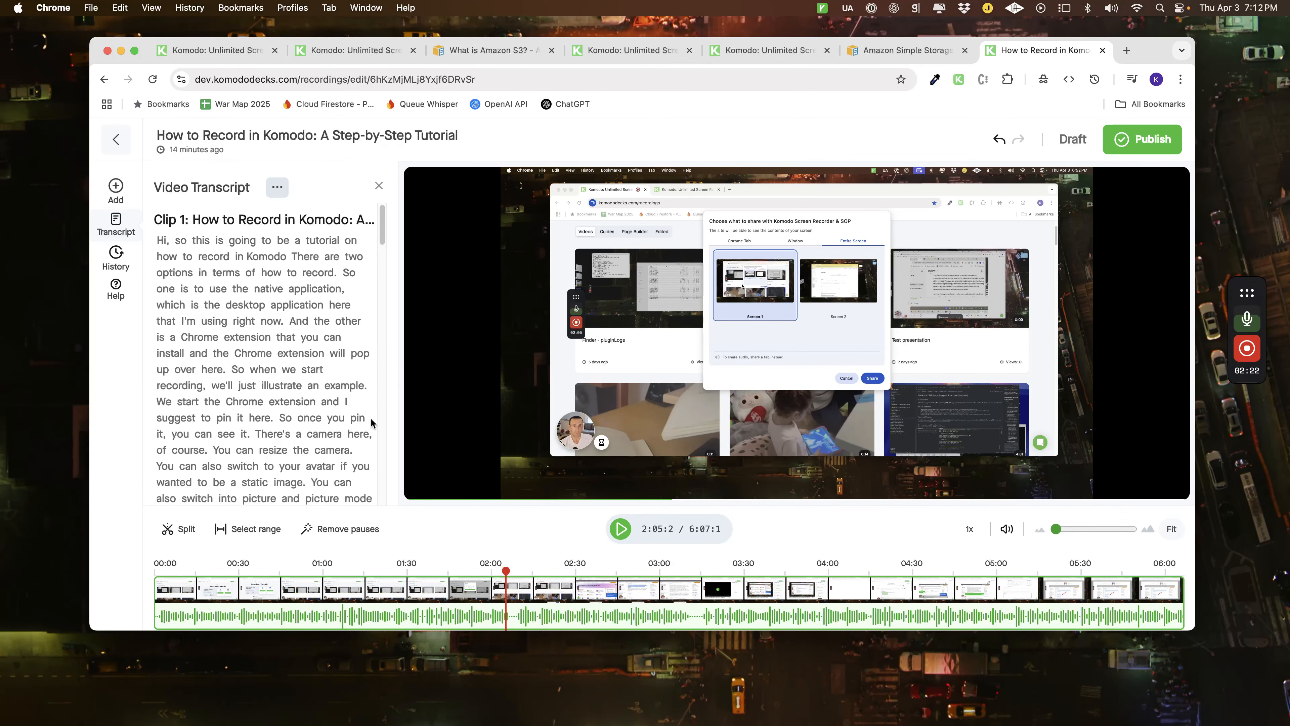
# Show the version history and view the actions available for the "Initialize timeline" version.
pyautogui.click(108, 263)
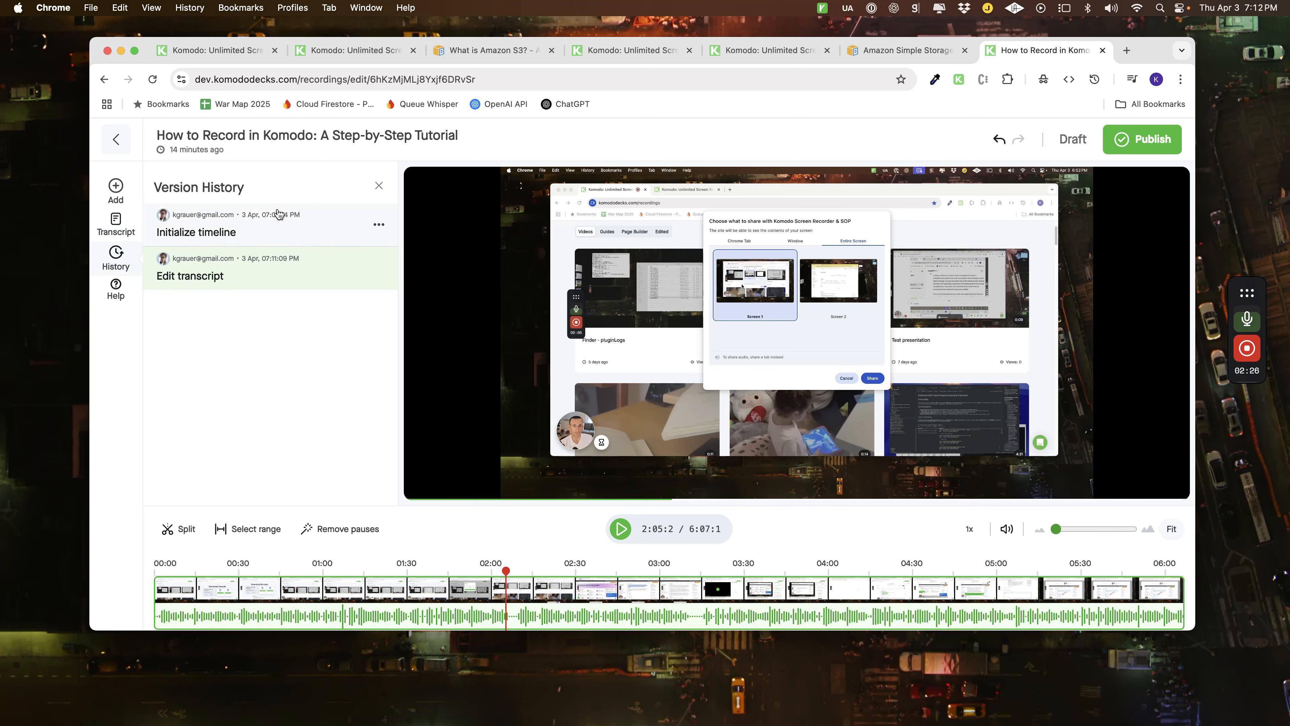
pyautogui.click(379, 225)
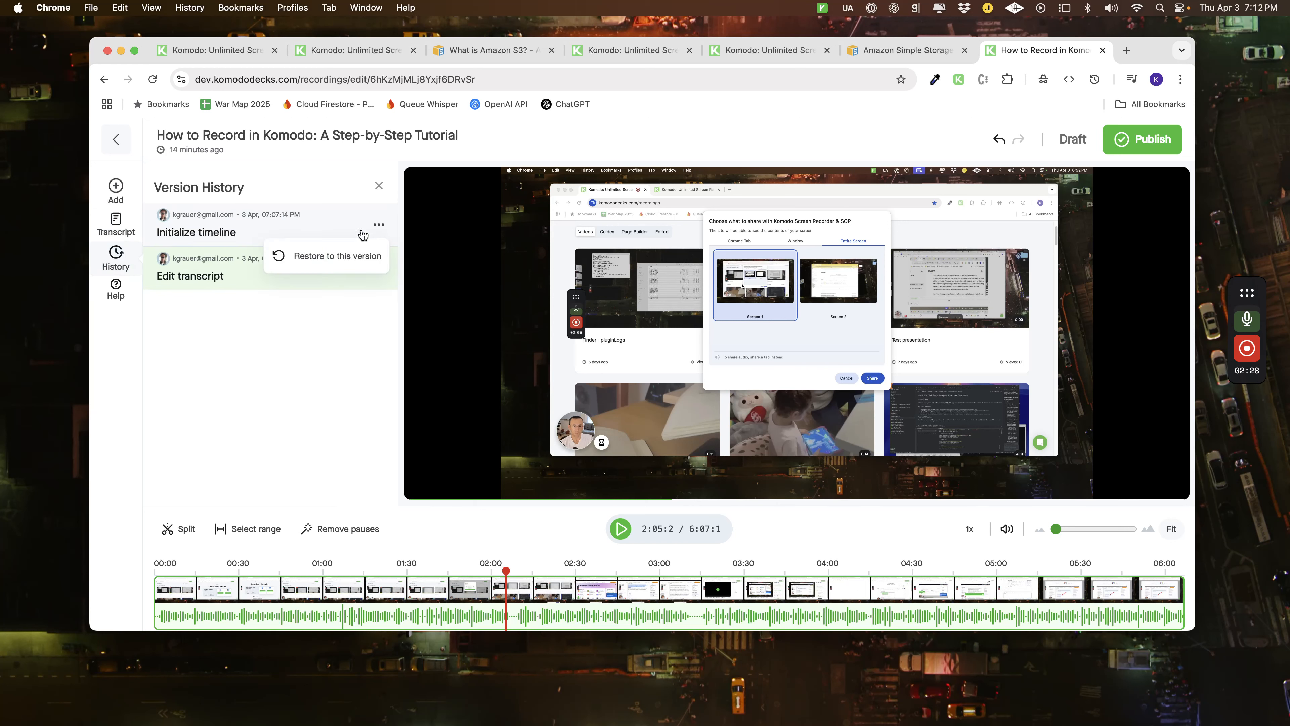
pyautogui.click(305, 318)
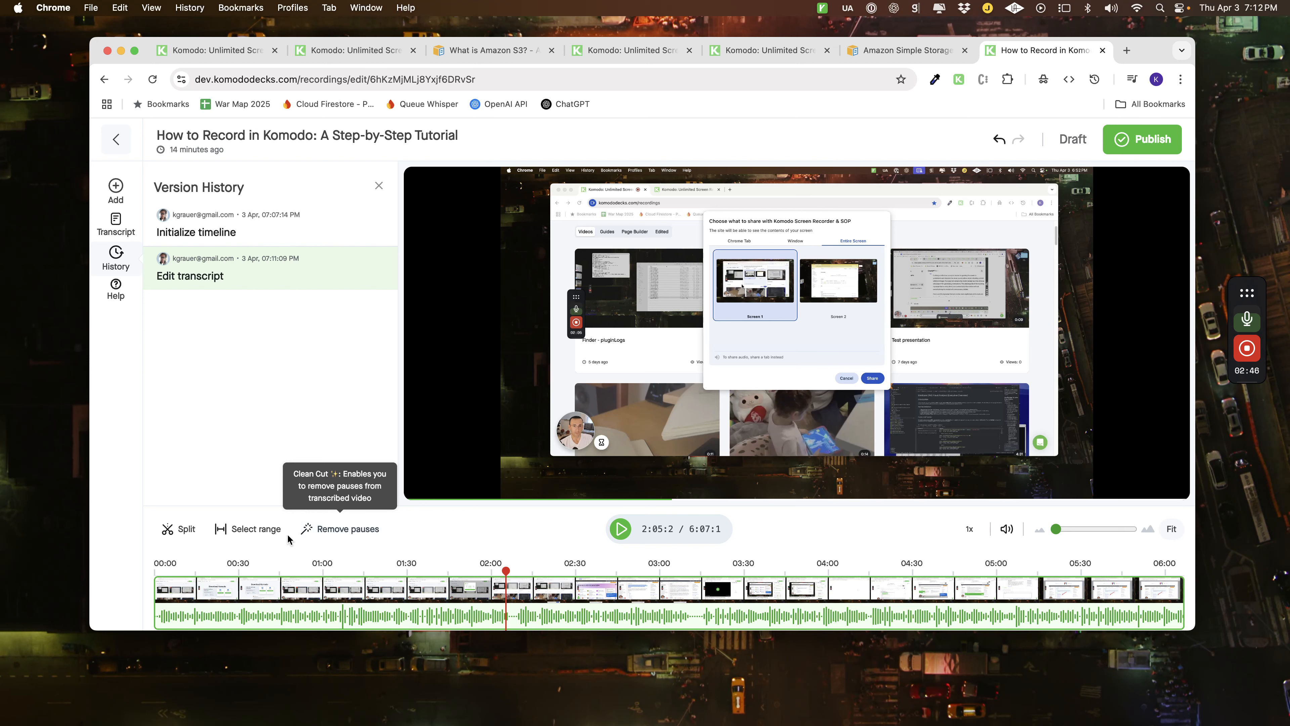
# Remove the pauses from the recording and split the timeline at about 2:59:6.
pyautogui.click(331, 533)
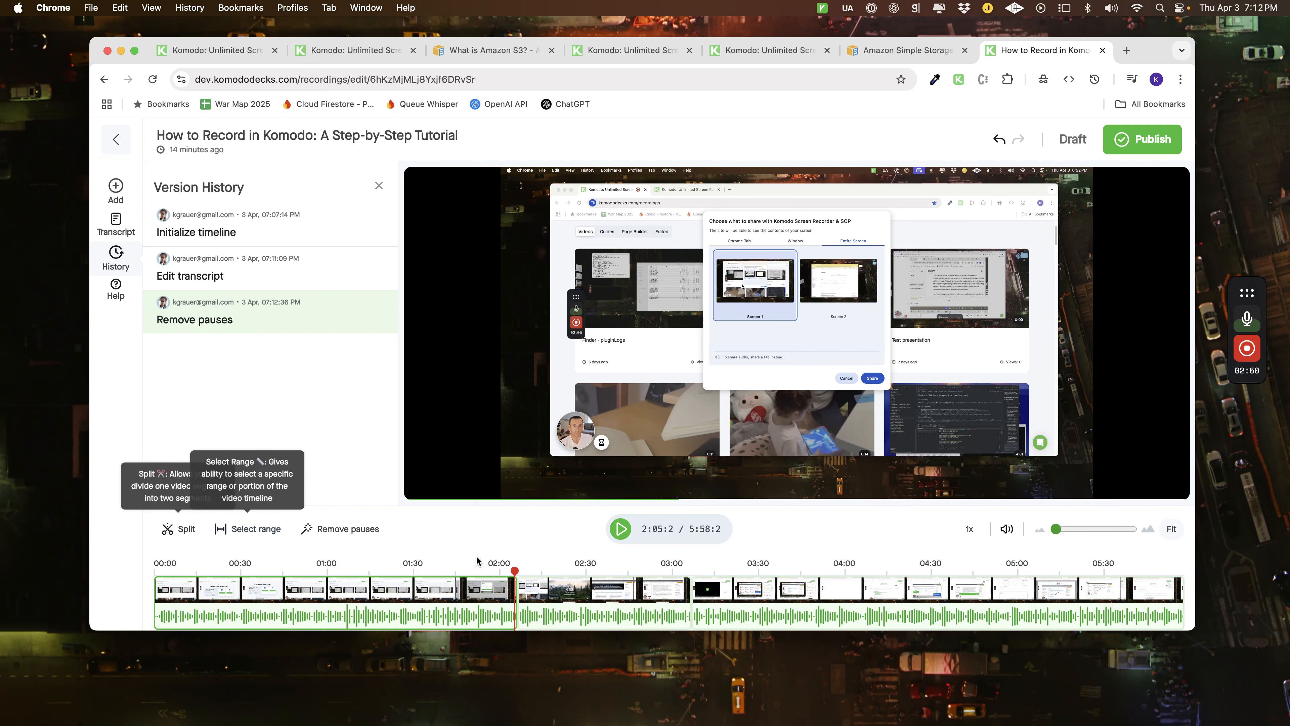
pyautogui.click(671, 582)
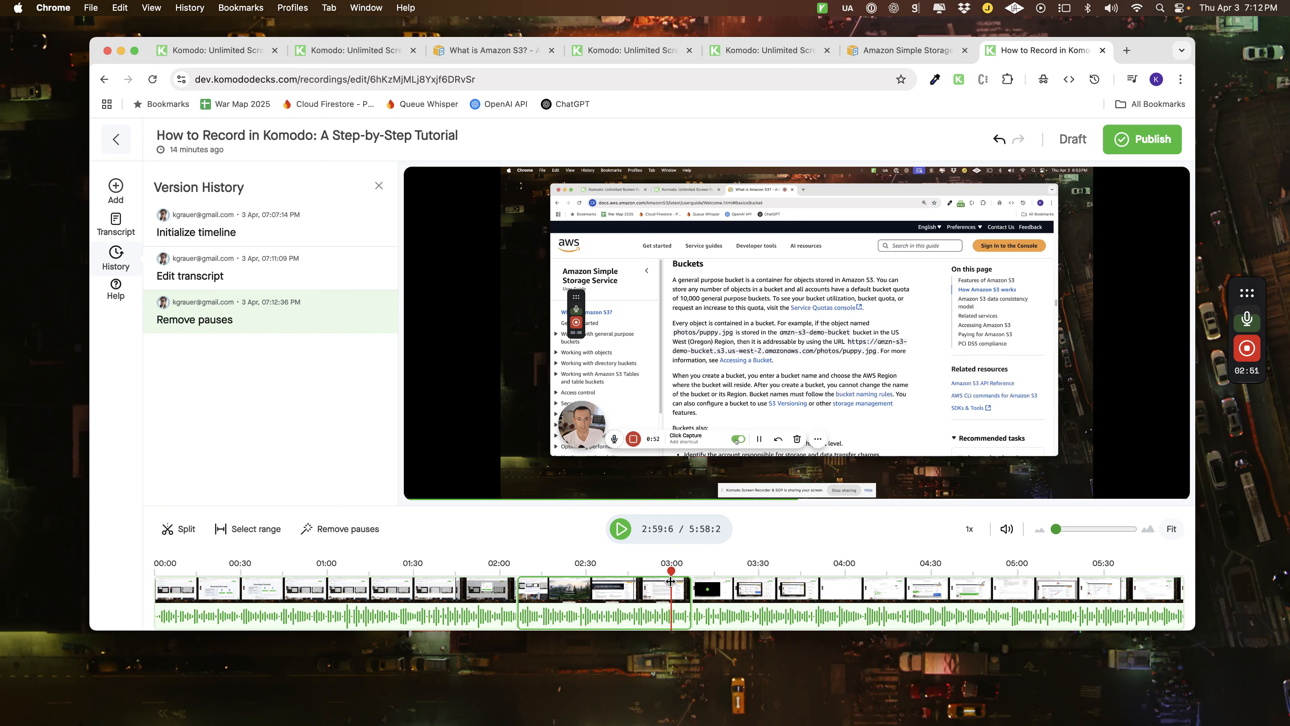
pyautogui.click(174, 529)
# Split the timeline segment again at about 2:47:4.
pyautogui.click(641, 614)
pyautogui.moveTo(636, 615)
pyautogui.mouseDown()
pyautogui.moveTo(654, 615)
pyautogui.moveTo(636, 615)
pyautogui.mouseUp()
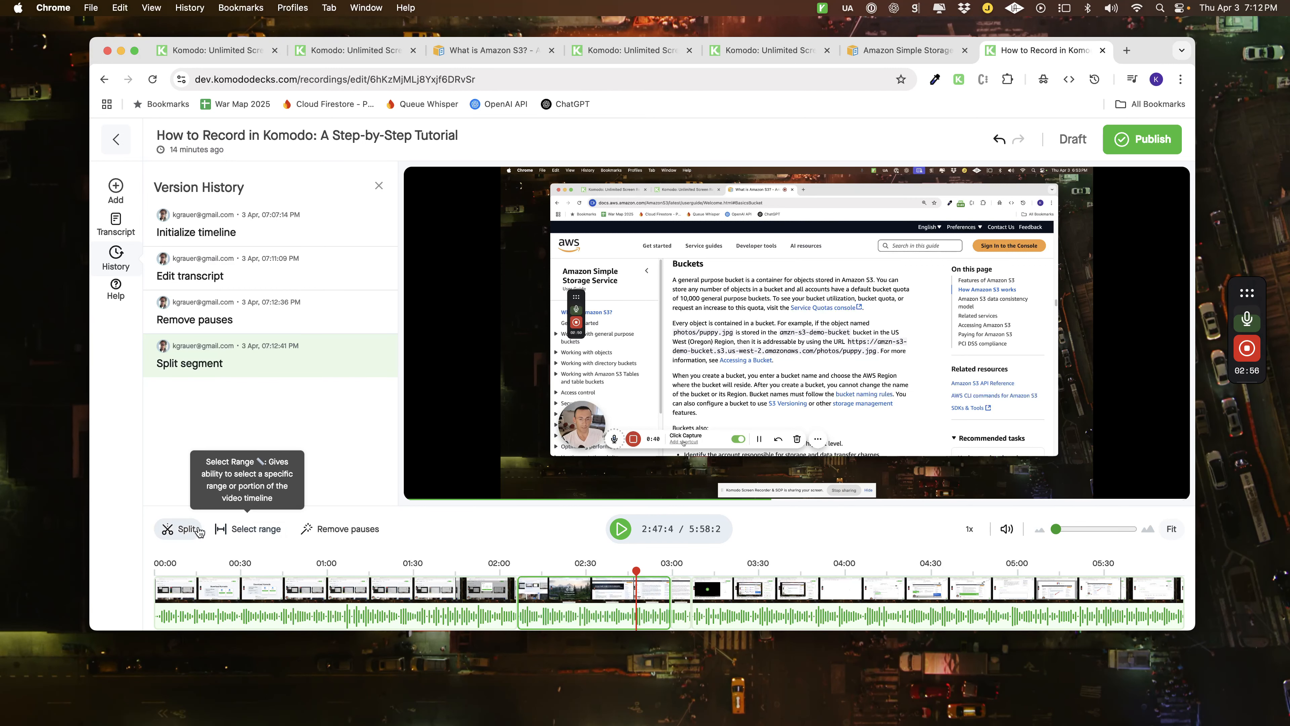
pyautogui.click(177, 530)
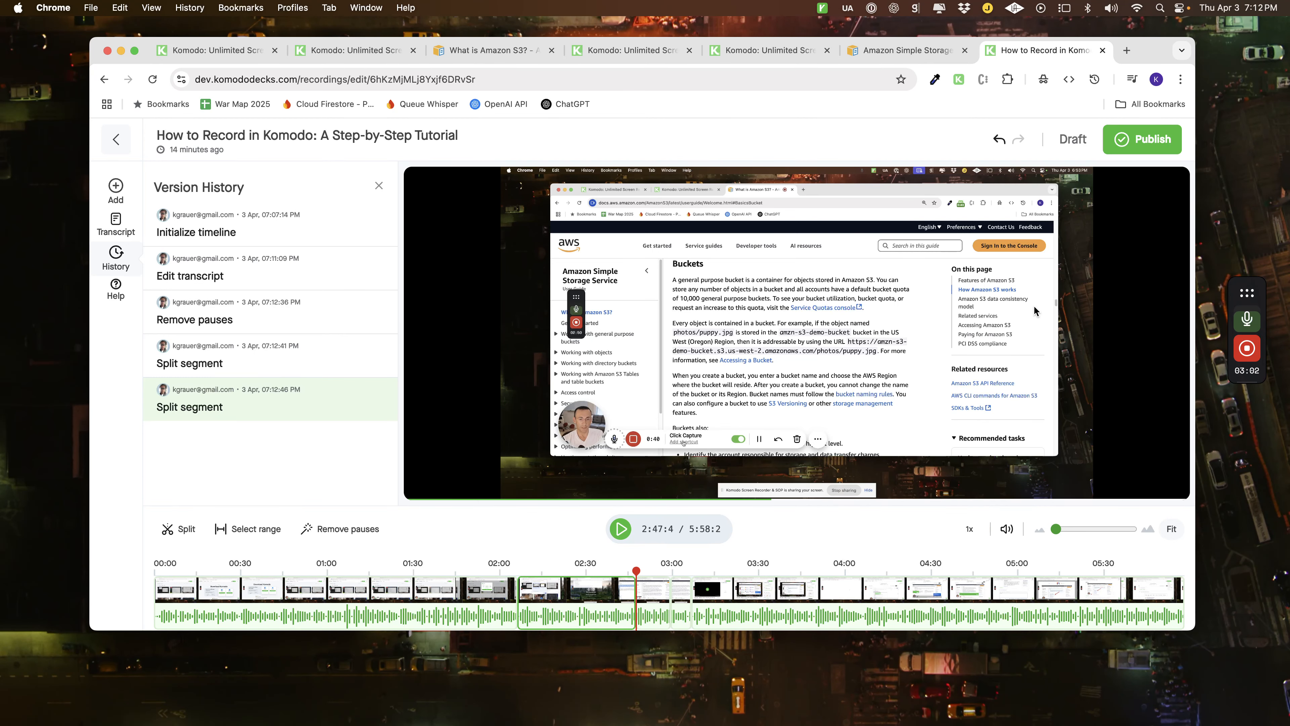
# Open the publishing options for the edited recording and choose Slow Publish.
pyautogui.click(1140, 147)
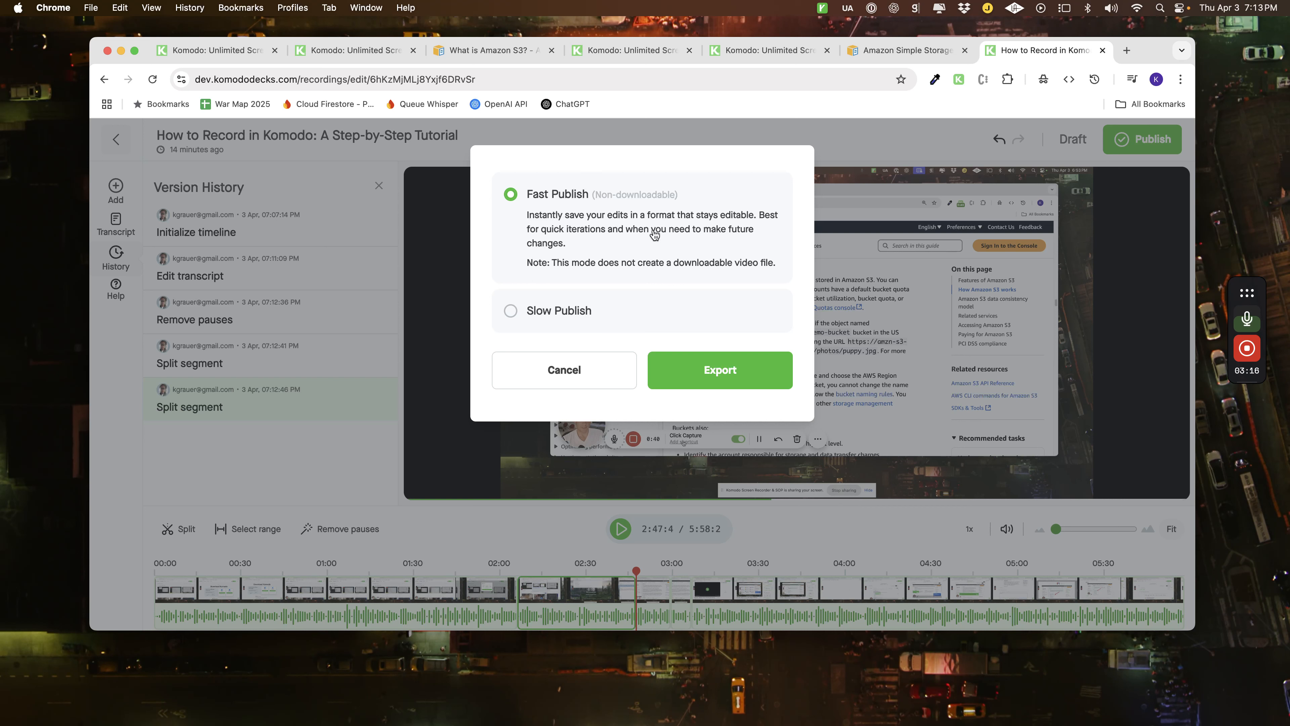
pyautogui.click(565, 312)
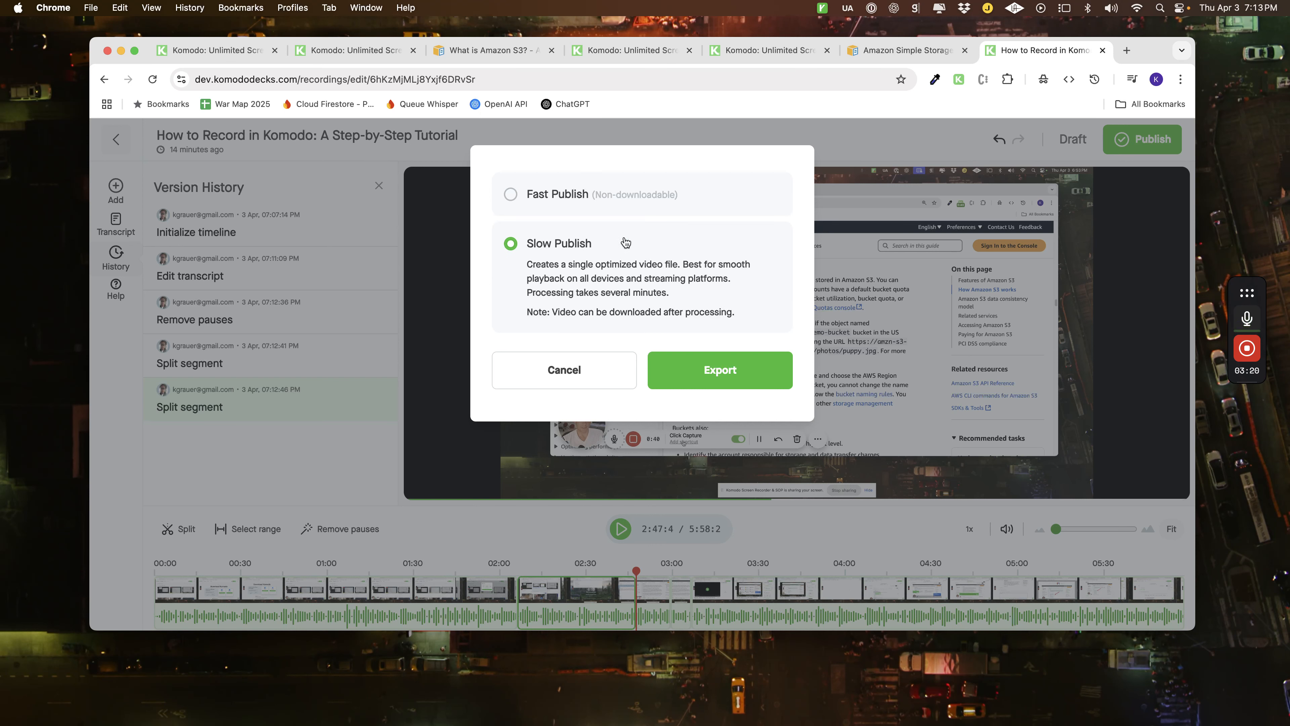